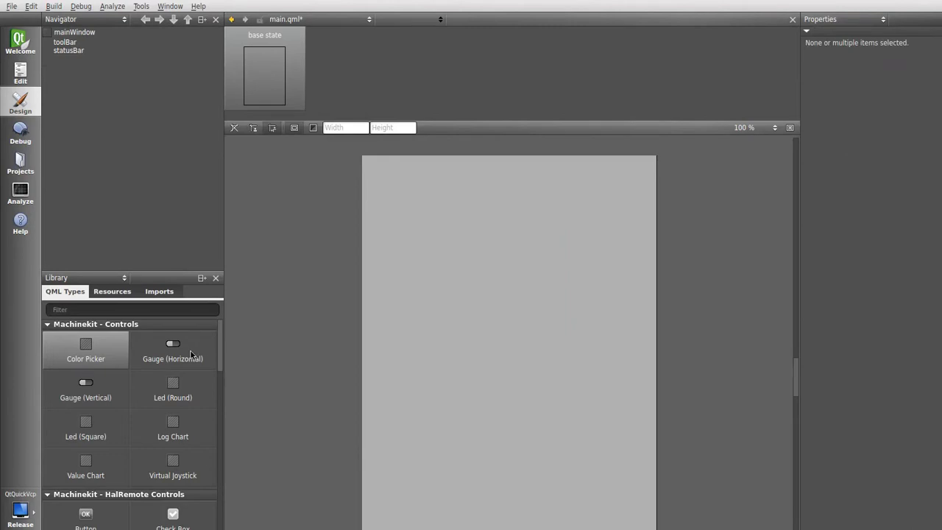
left_click_drag(193, 354, 430, 276)
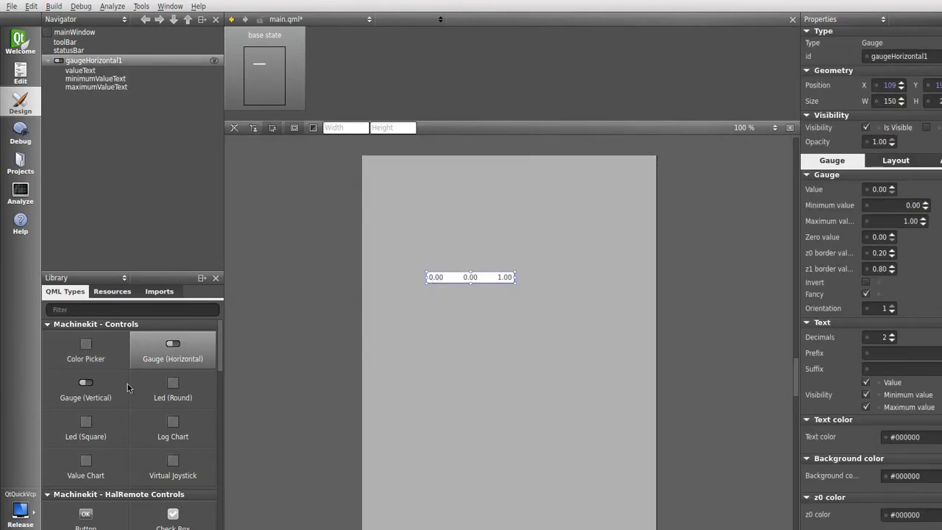
left_click_drag(128, 387, 490, 339)
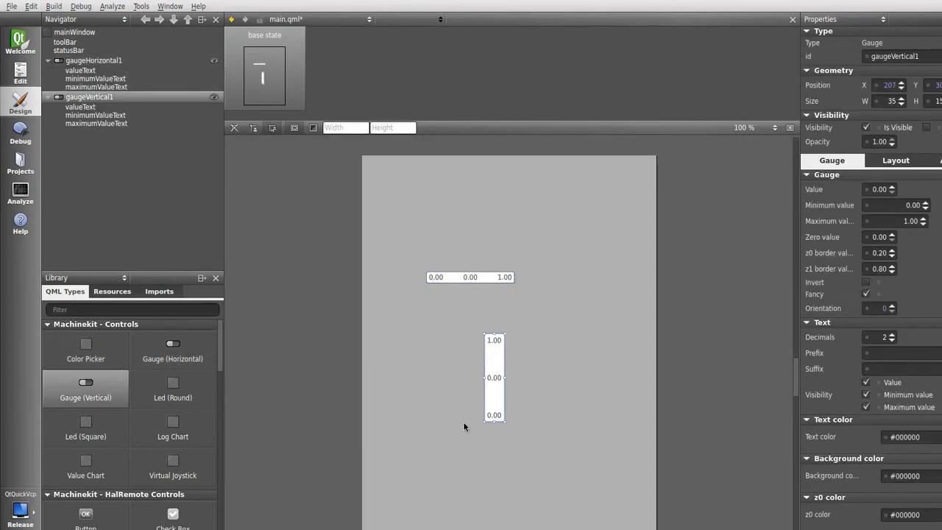
key("Delete")
left_click(477, 278)
key("Delete")
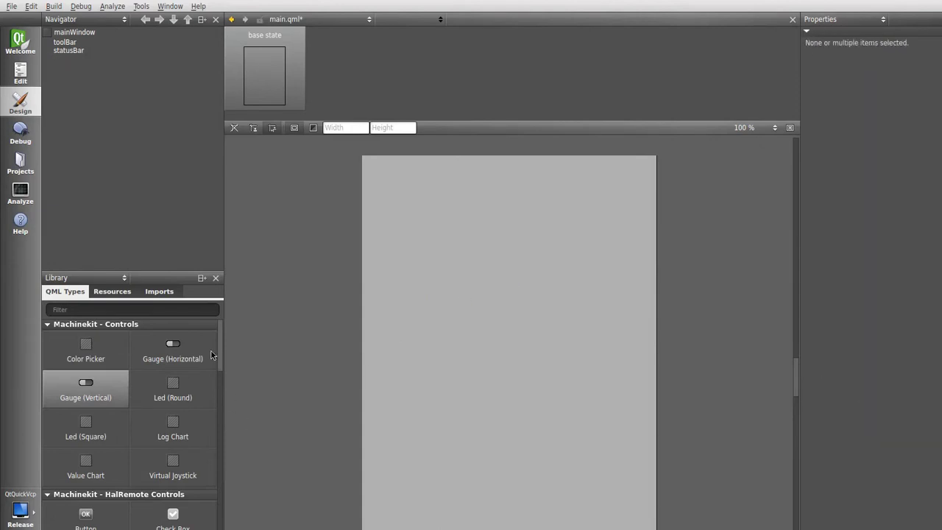
Step: Add a HalRemote Button at about X 167, Y 105, set its HAL name to myButton and its text to Foo
left_click_drag(219, 355, 214, 380)
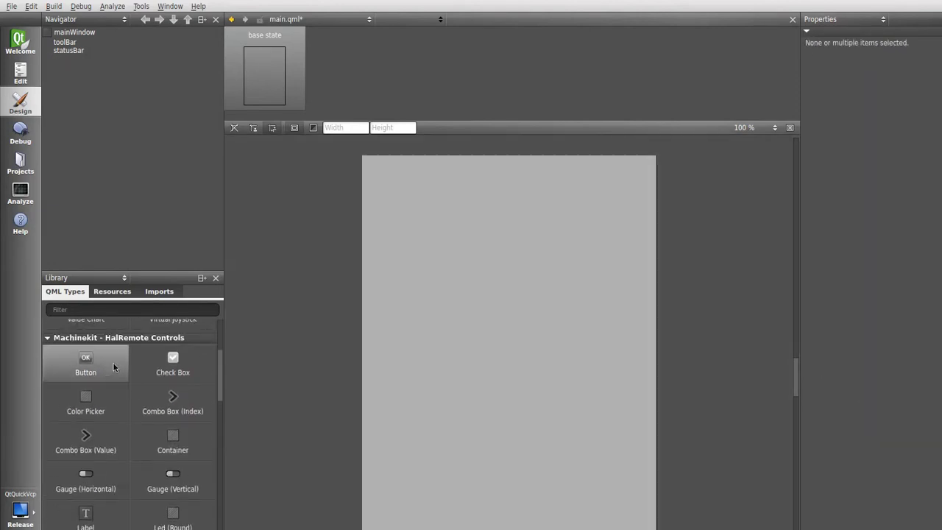
left_click_drag(113, 363, 460, 222)
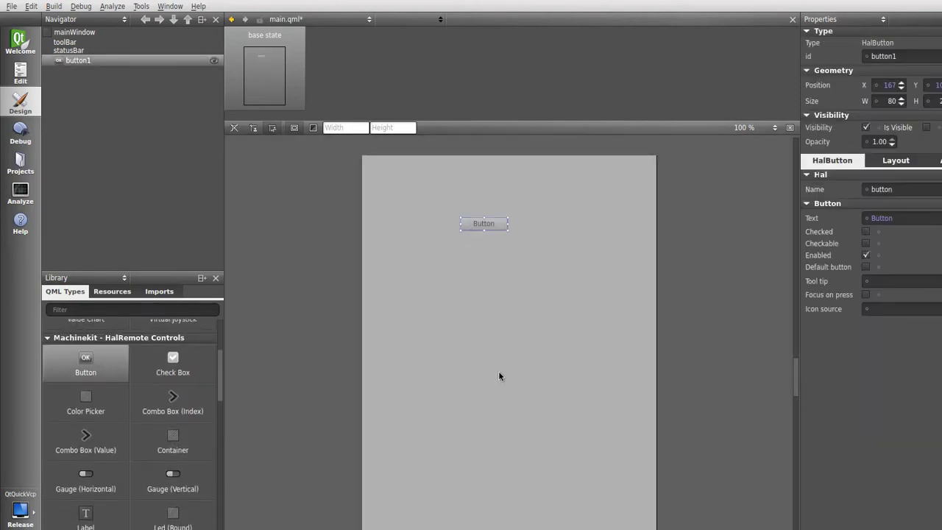
double_click(897, 187)
type("myB")
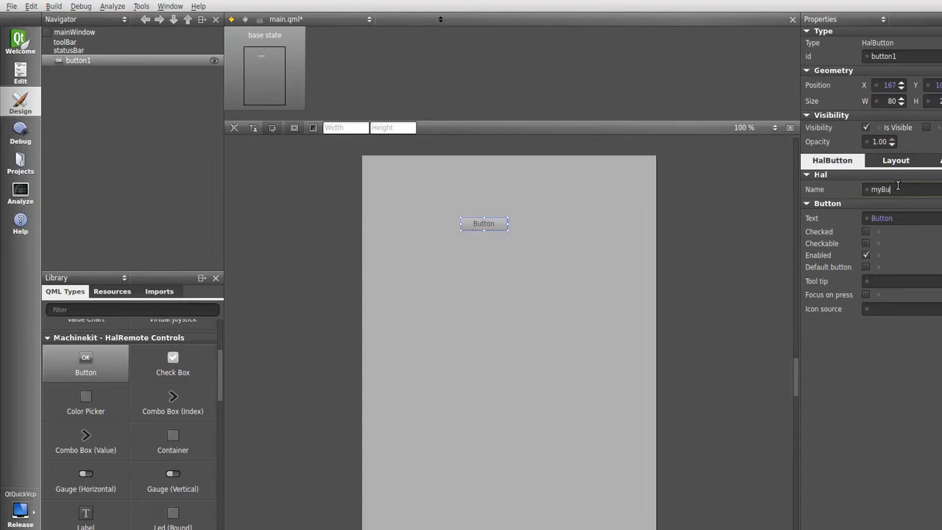
double_click(897, 187)
double_click(919, 218)
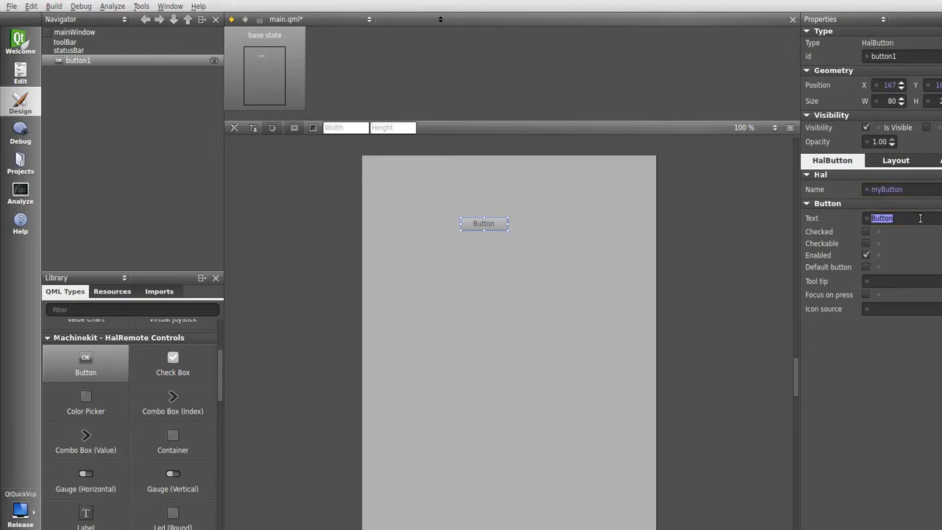
type("Foo")
left_click(506, 326)
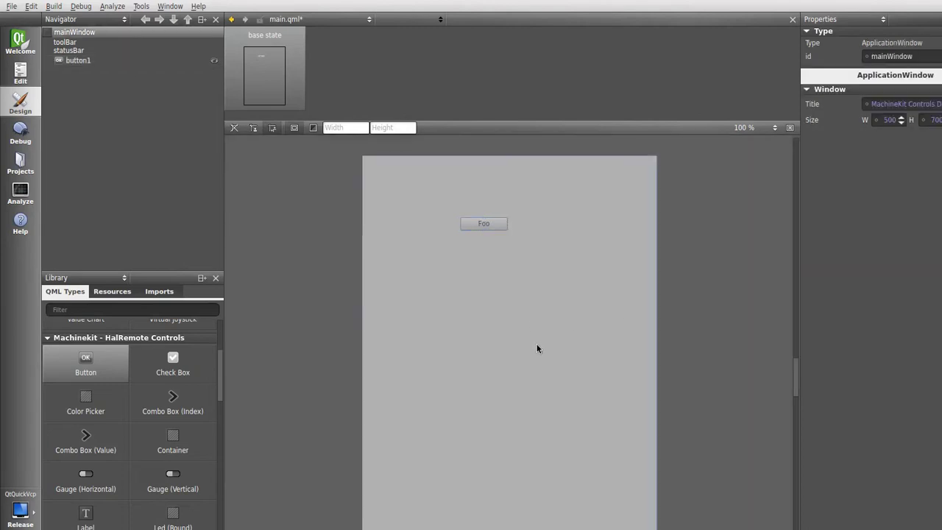
Step: Add a HalRemote Check Box beside the Foo button and a Color Picker below them at about X 37, Y 139
left_click_drag(166, 374, 539, 225)
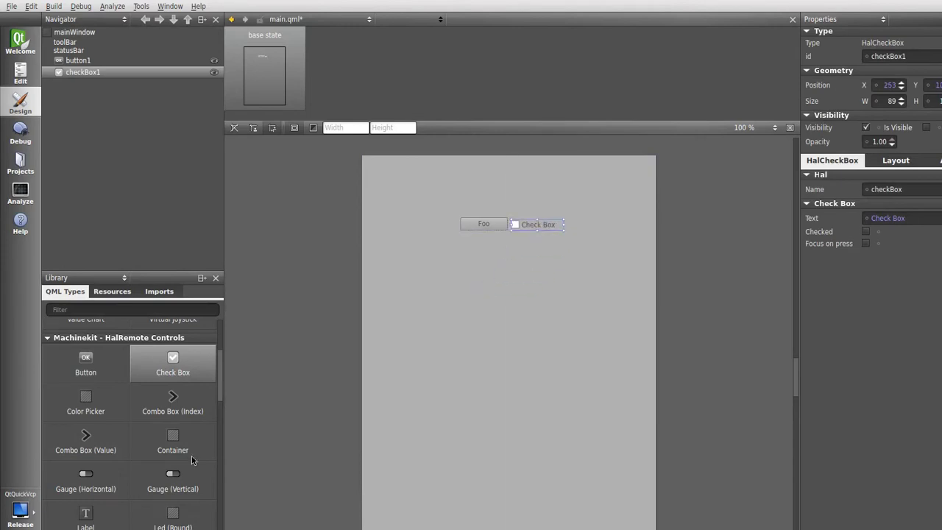
left_click_drag(103, 397, 426, 278)
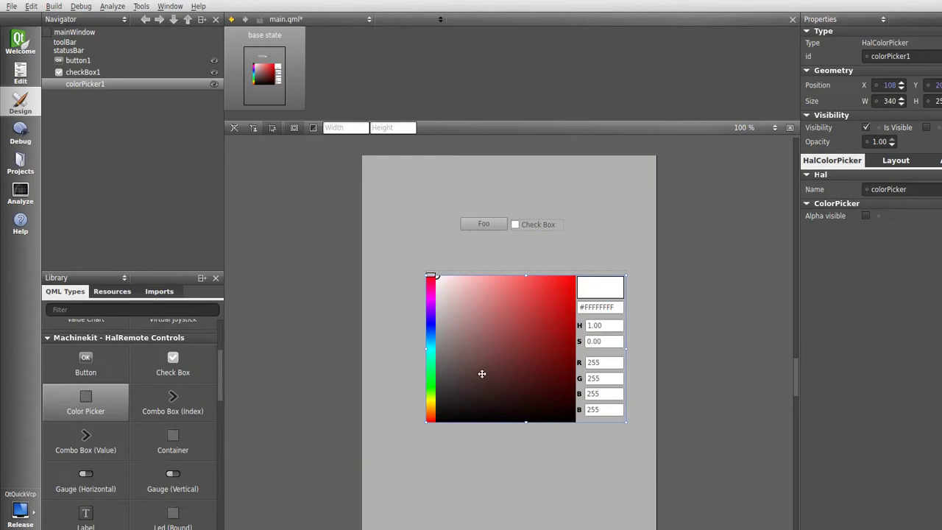
left_click_drag(488, 298, 443, 261)
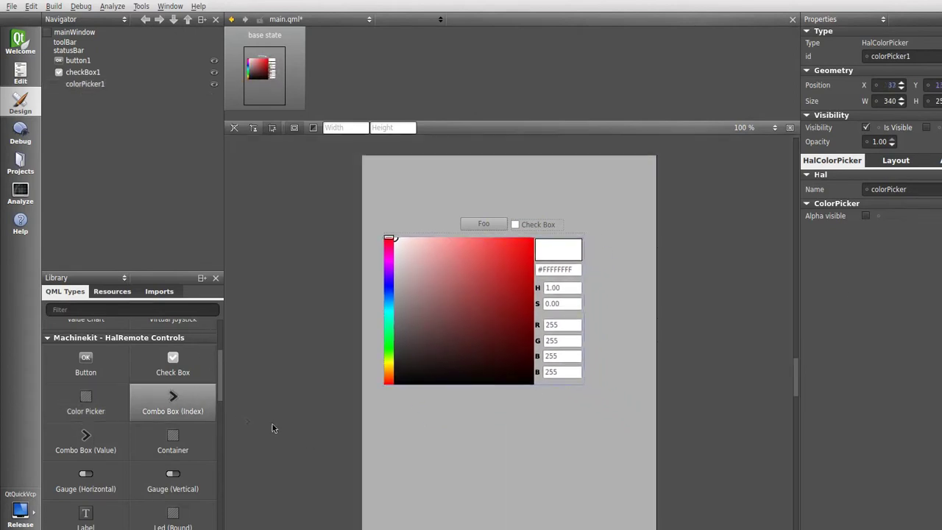
Step: Add an index and a value Combo Box side by side below the color picker and inspect their QML code
left_click_drag(272, 428, 418, 413)
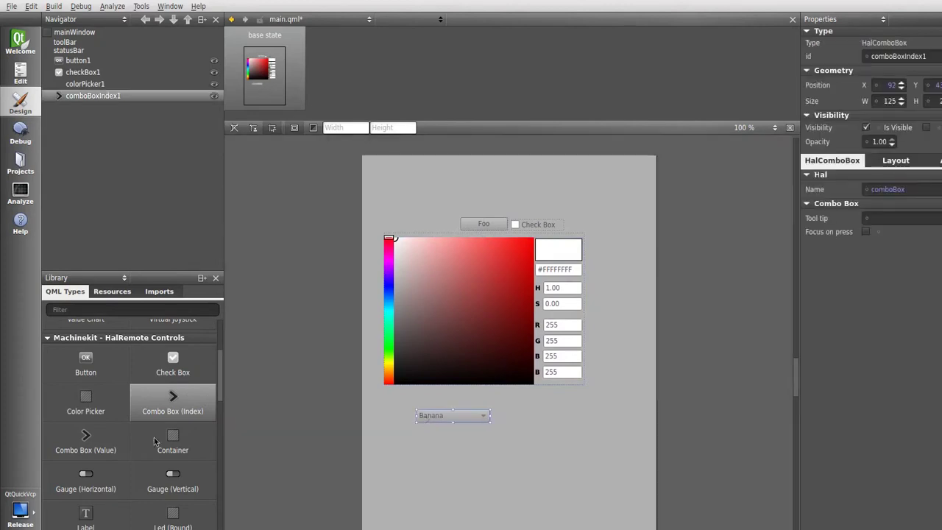
left_click_drag(115, 430, 515, 411)
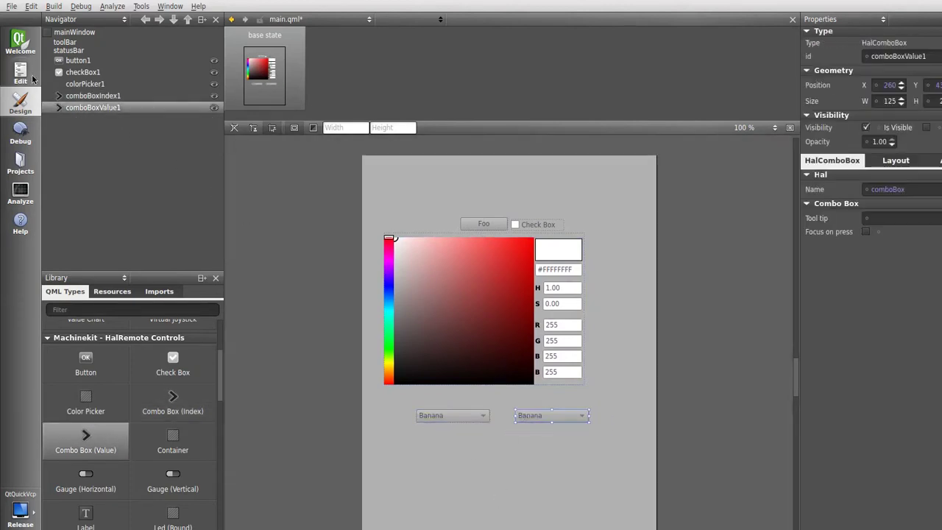
left_click(28, 76)
left_click(391, 480)
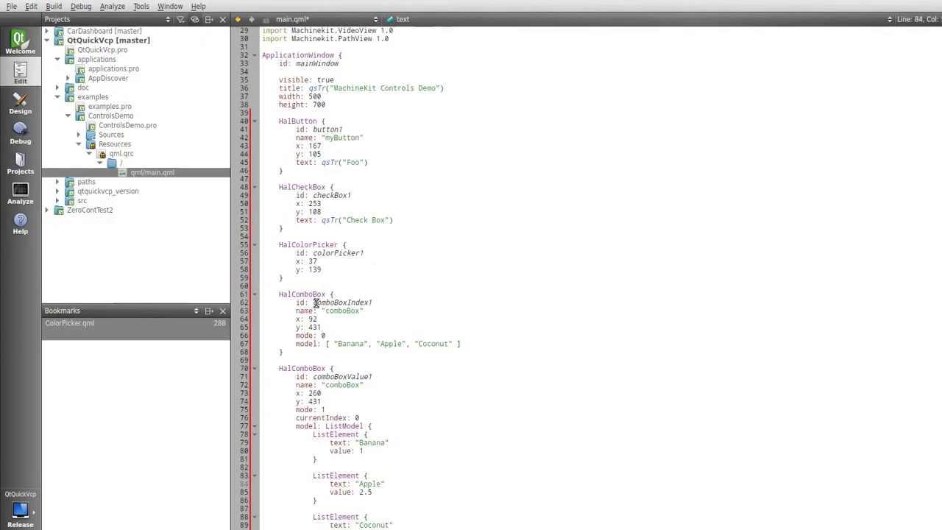
left_click(372, 352)
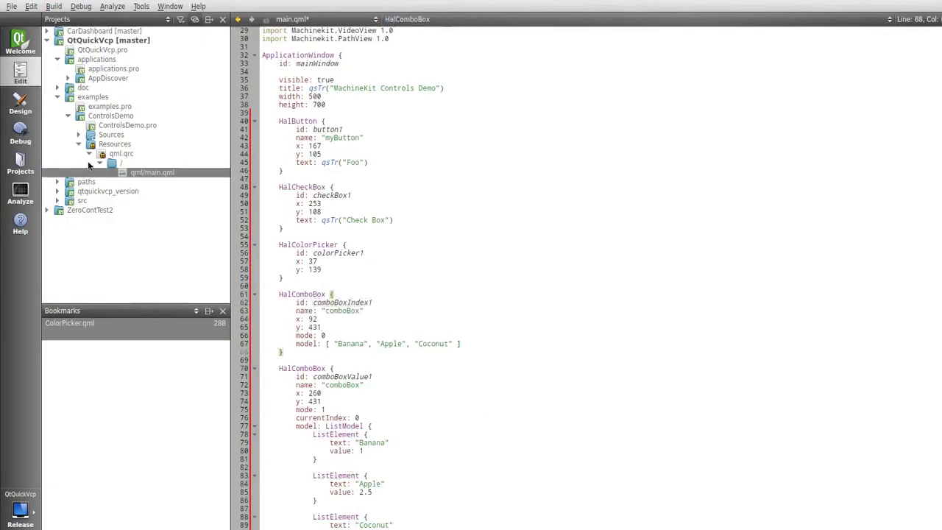
left_click(19, 103)
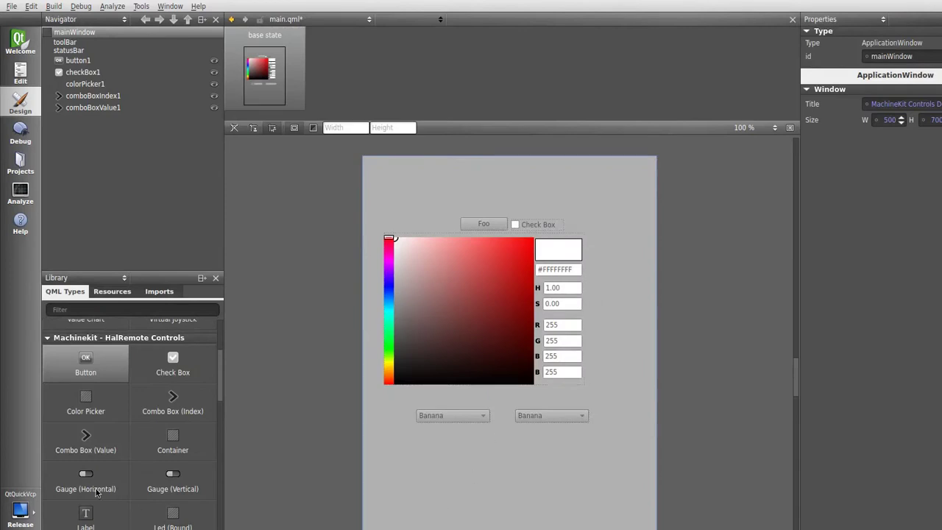
Step: Add a HalRemote Container below the combo boxes, starting at about X 8 and stretched to about 484 wide
left_click_drag(177, 443, 423, 436)
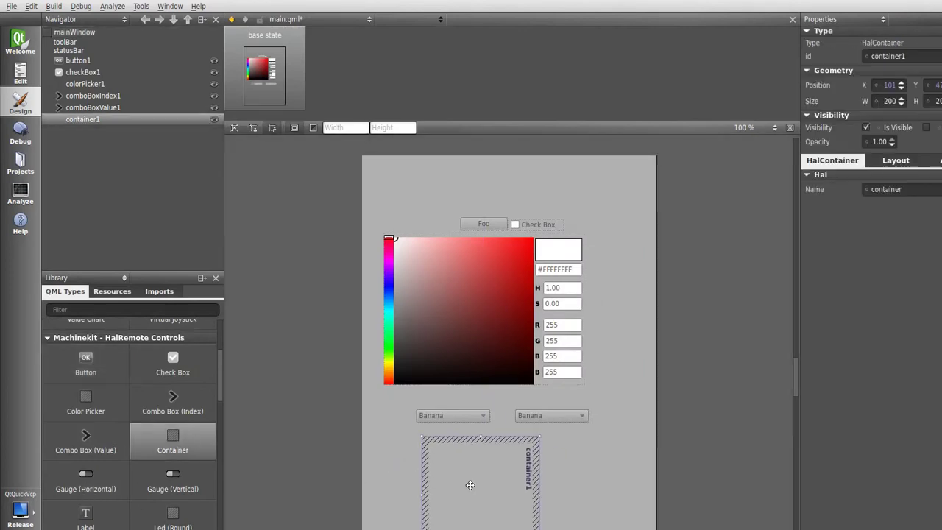
left_click_drag(542, 494, 656, 501)
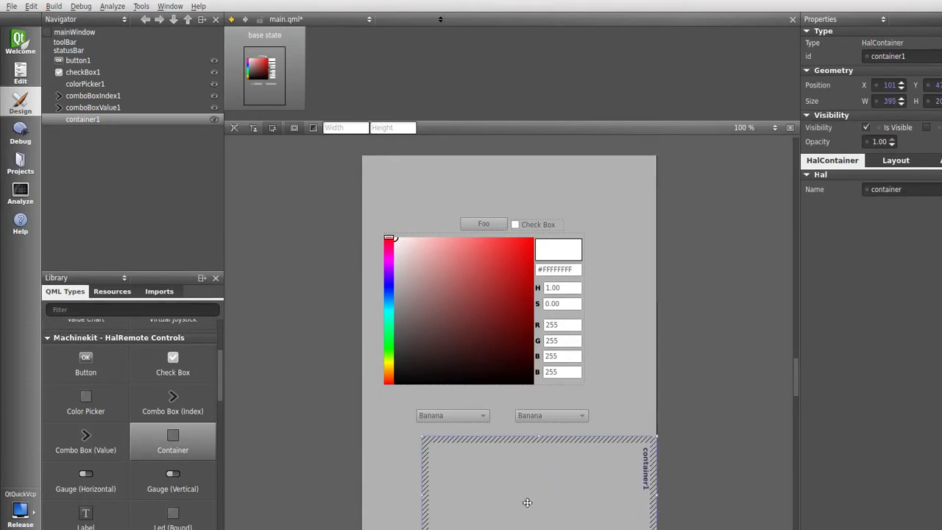
left_click_drag(423, 499, 370, 492)
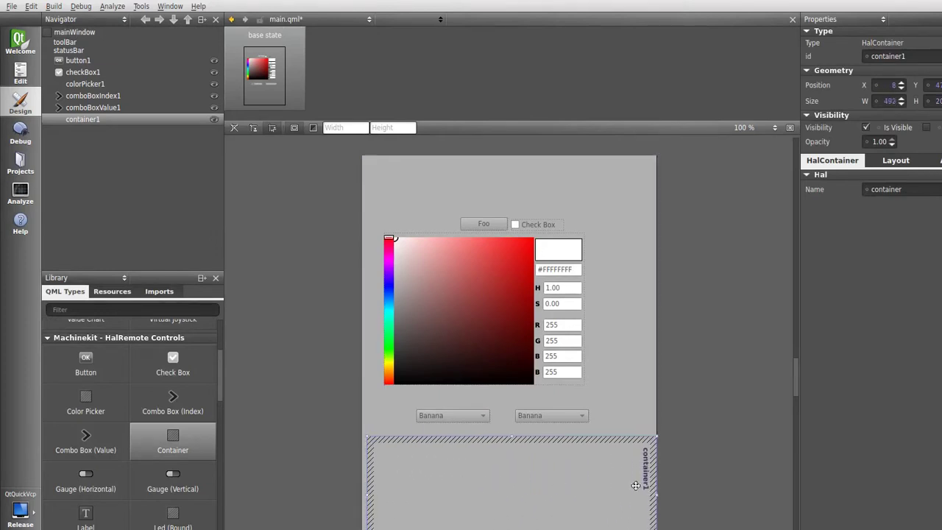
left_click_drag(653, 495, 651, 499)
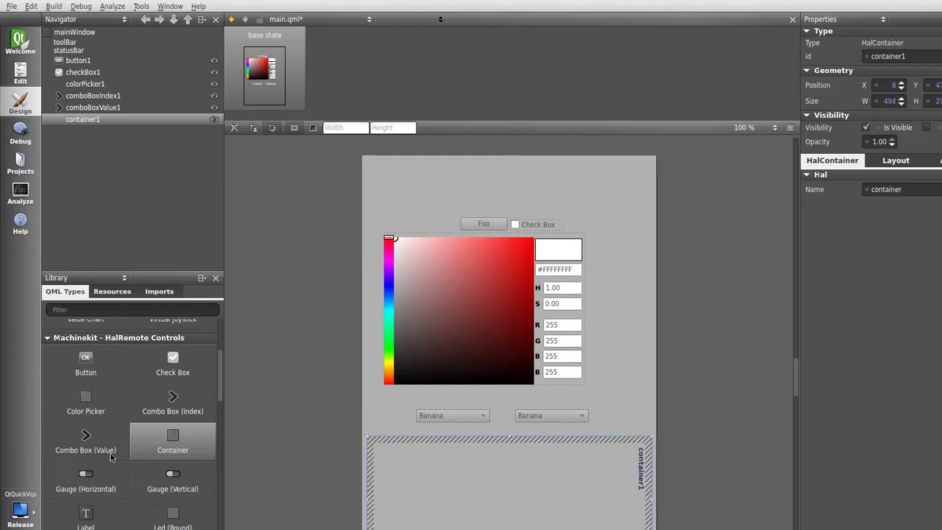
Step: Add a HalRemote horizontal gauge inside the container and set its value to 0.5
left_click_drag(102, 478, 398, 448)
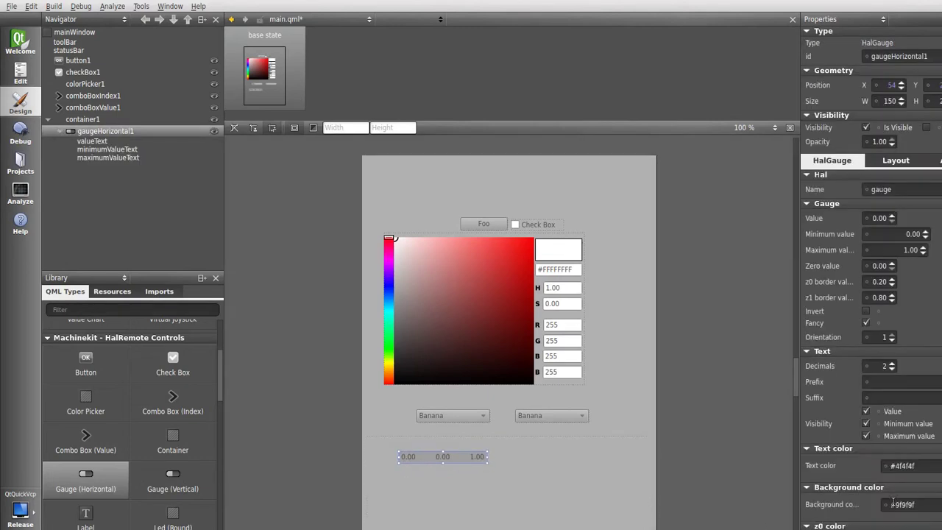
left_click(891, 215)
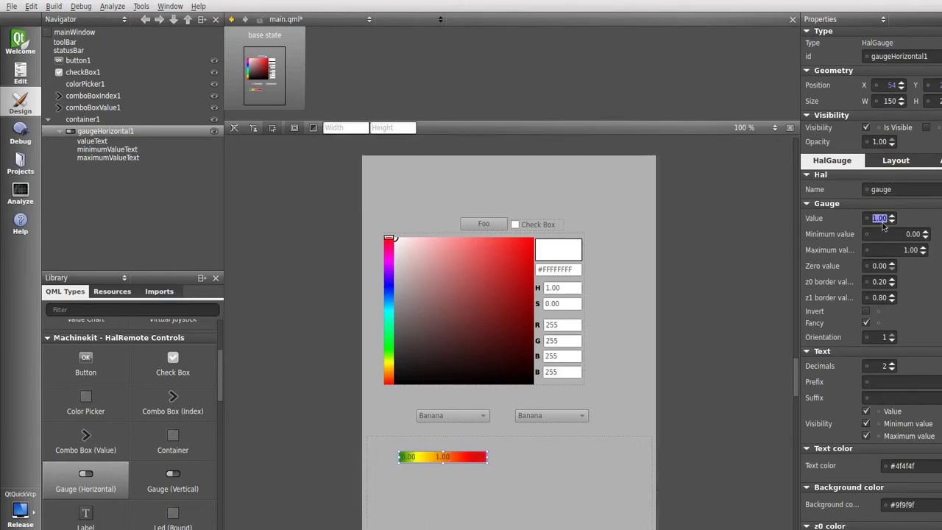
type("0.5")
key("Return")
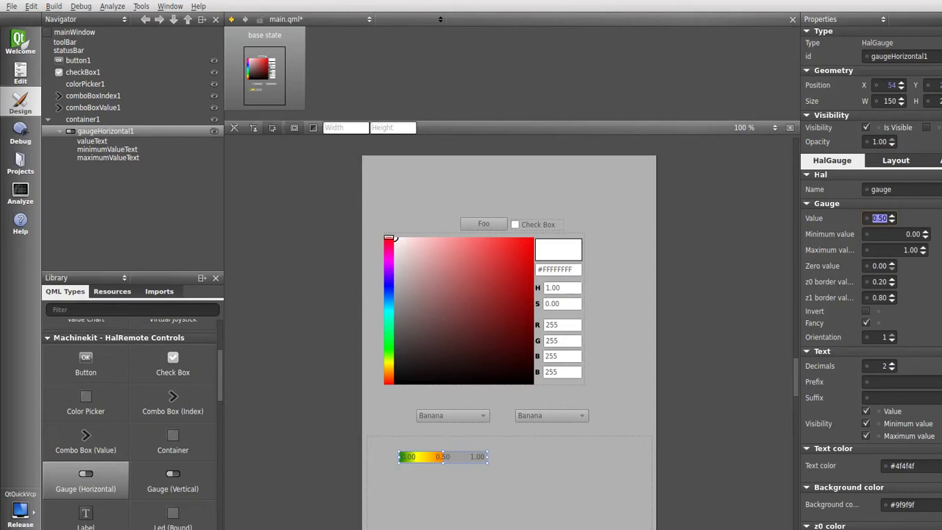
Step: Set the horizontal gauge's z0 color to blue #120796, z1 color to red #e90000 and z2 color to green #0cf819
left_click(855, 450)
left_click(851, 459)
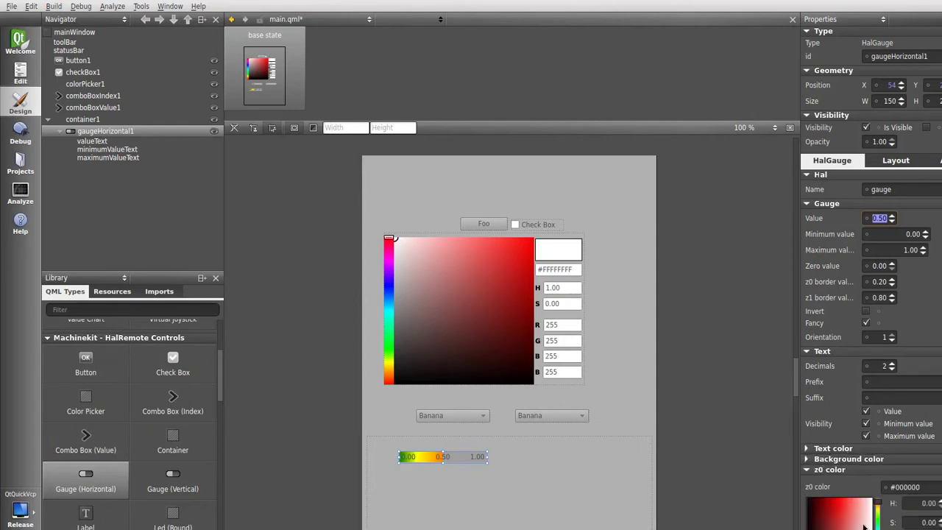
left_click_drag(878, 523, 877, 529)
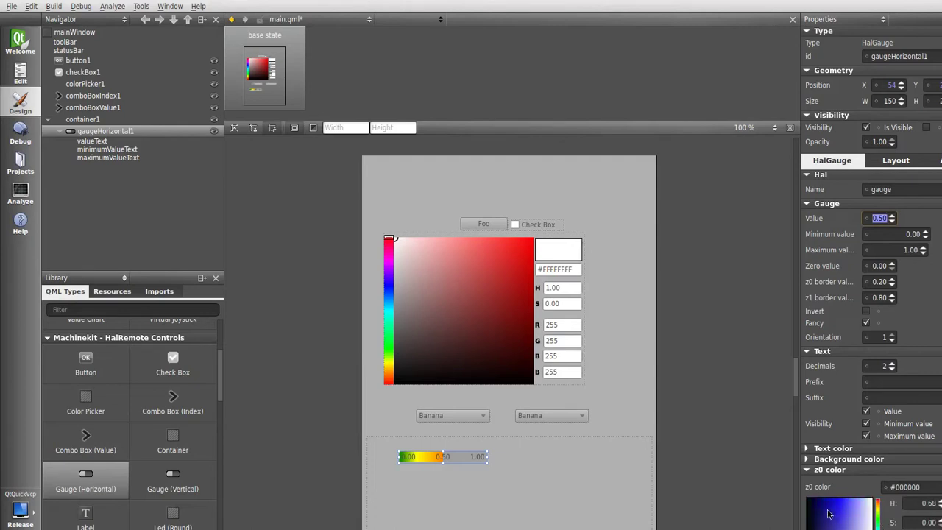
left_click_drag(828, 512, 828, 504)
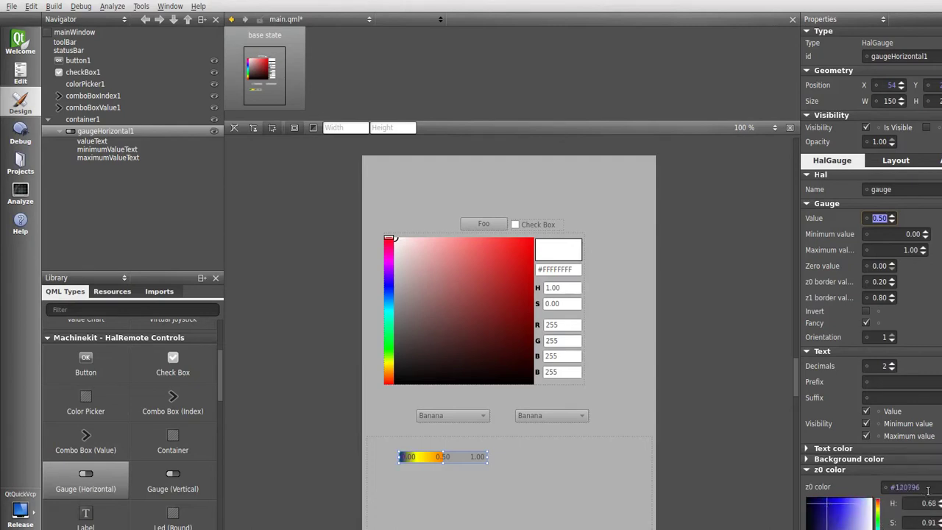
left_click(934, 469)
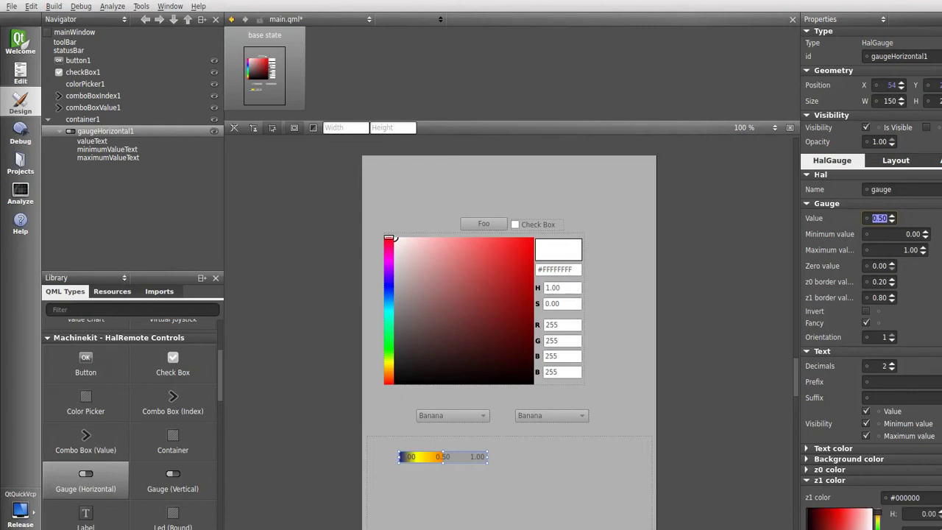
left_click_drag(831, 518, 853, 509)
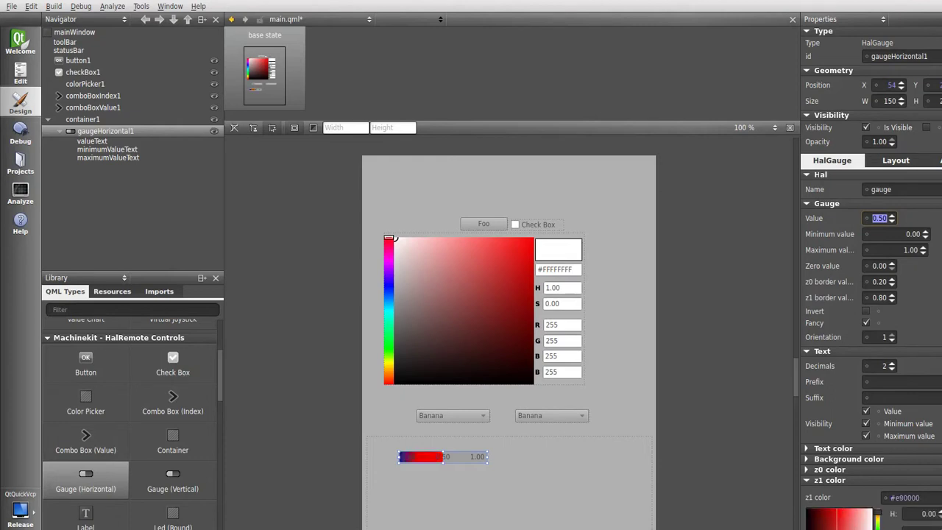
left_click(903, 478)
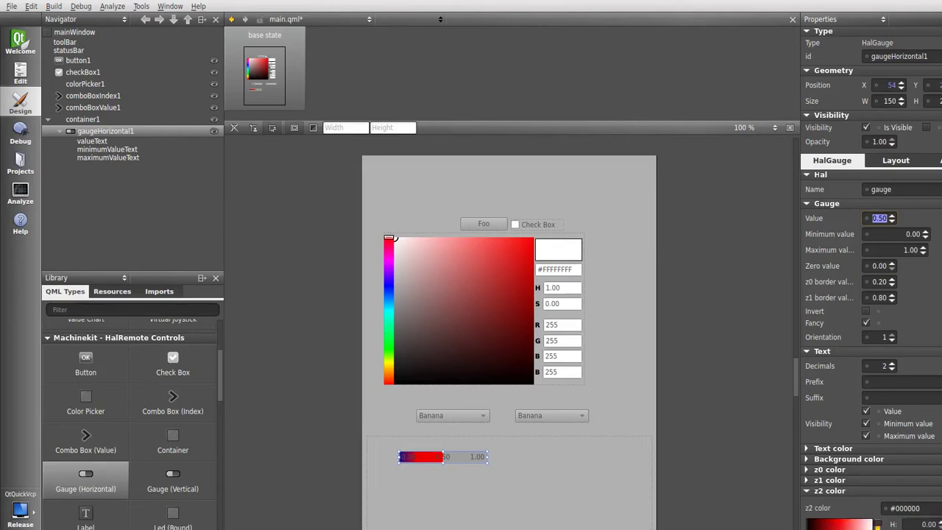
left_click_drag(877, 524, 864, 520)
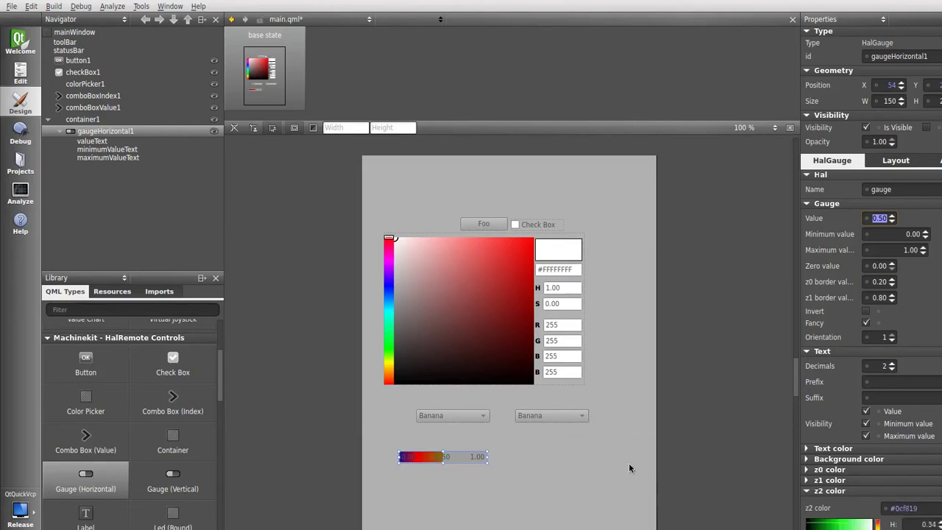
left_click(899, 492)
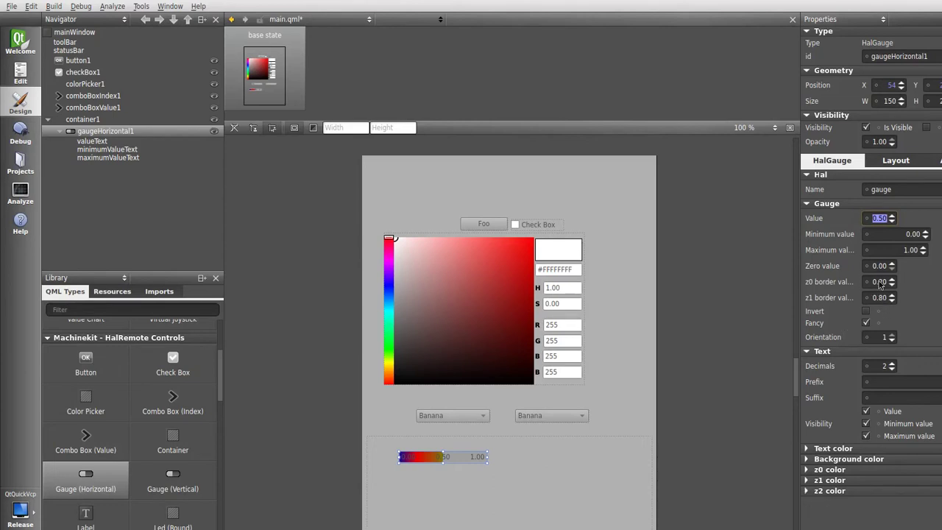
Step: Set the horizontal gauge's z1 border value to 0.4
left_click(892, 300)
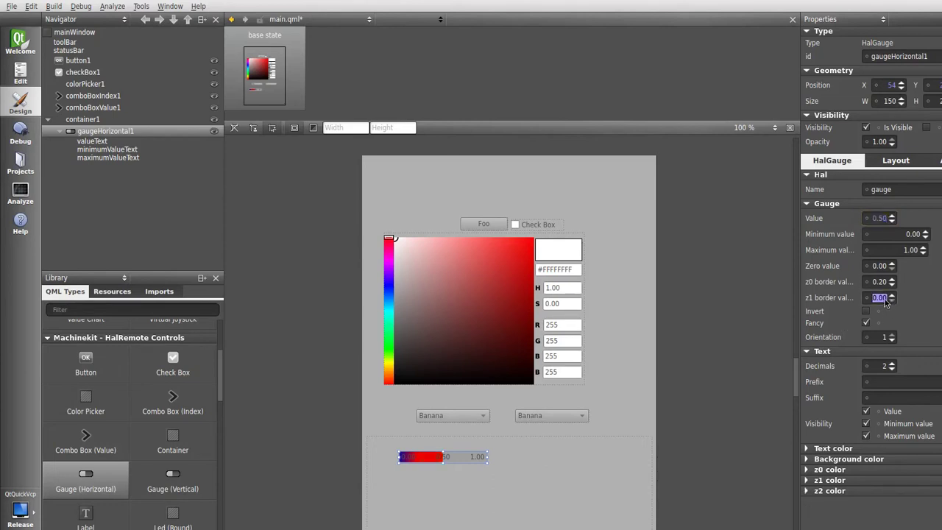
type("0.4")
key("Return")
left_click(499, 488)
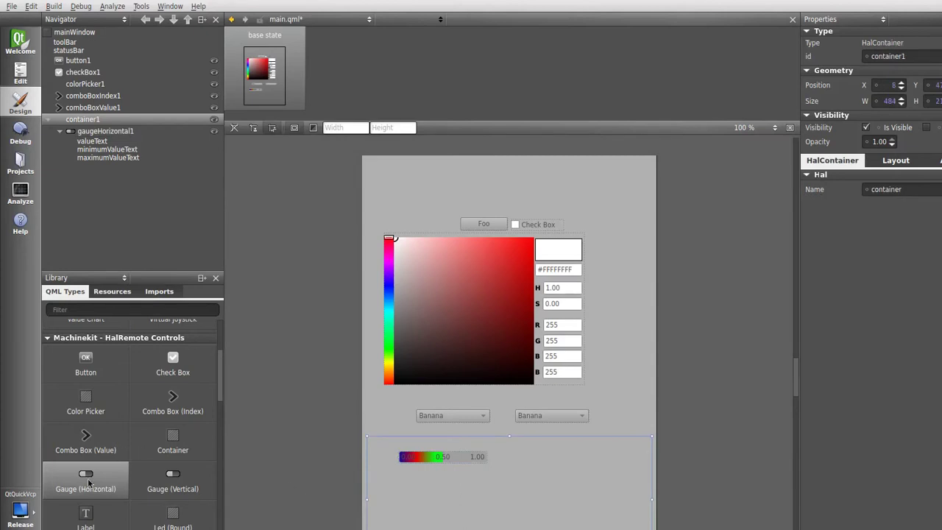
Step: Add a HalRemote vertical gauge inside the container at about X 283 and set its minimum value to -1
left_click_drag(176, 491, 534, 454)
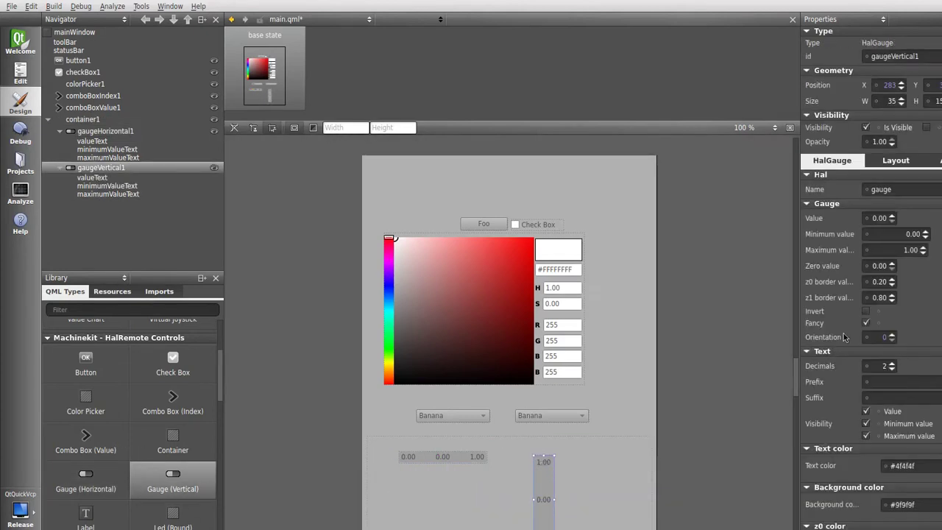
left_click(867, 266)
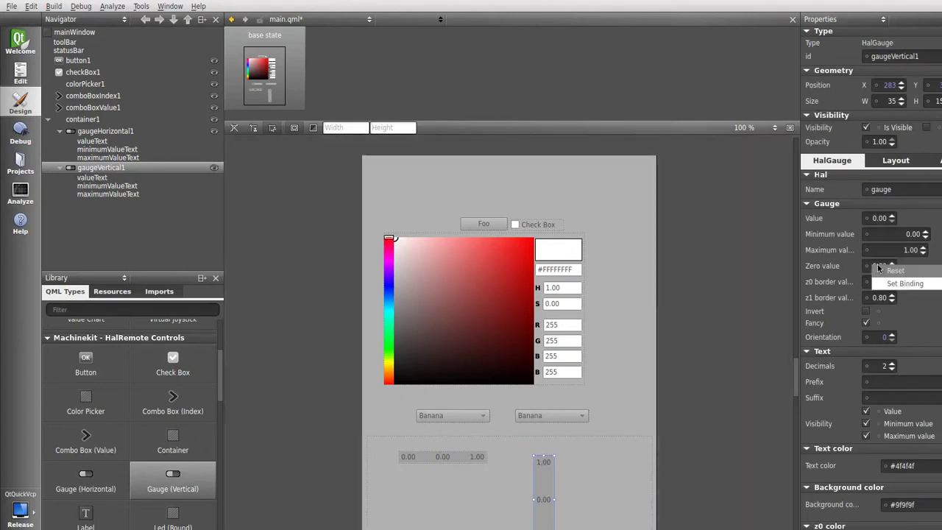
left_click(874, 278)
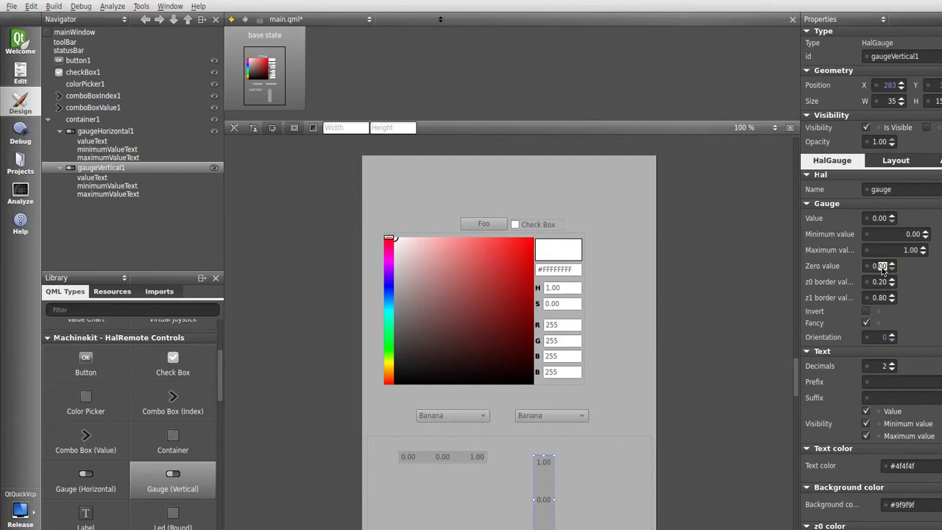
left_click(925, 237)
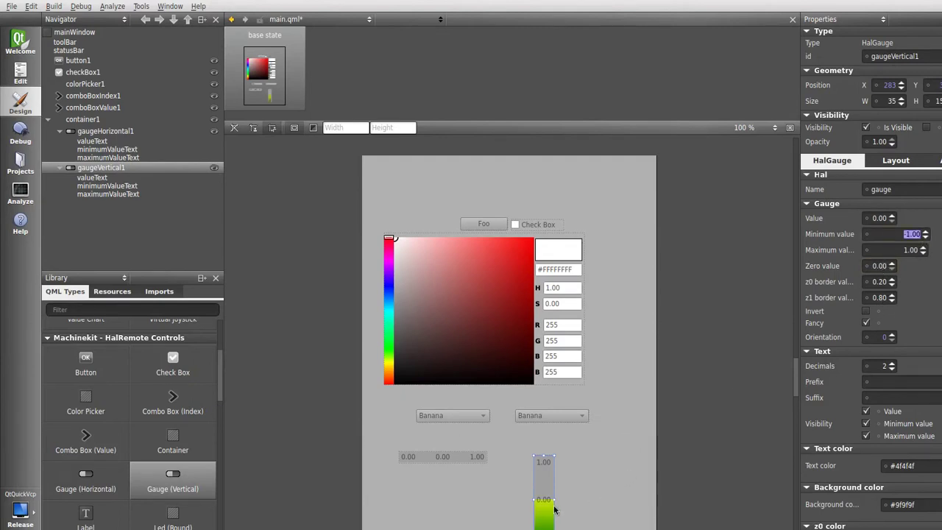
Step: Turn off the vertical gauge's Fancy option, set its value to 0.1 and move it to about X 308
left_click(866, 323)
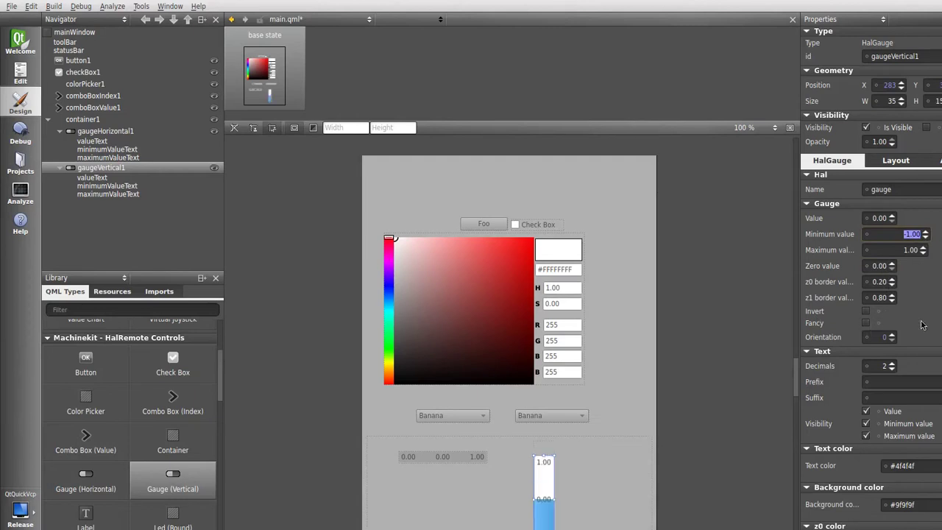
left_click(882, 219)
type("0.1")
key("Return")
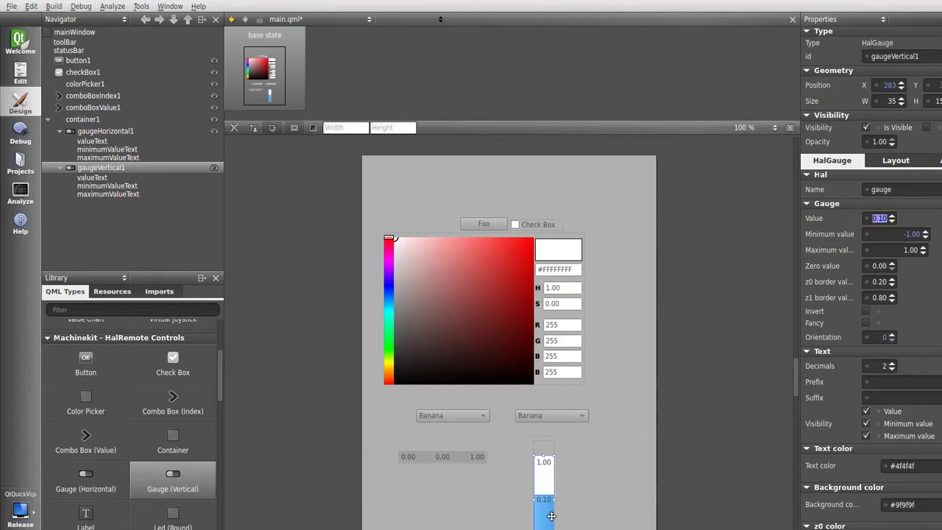
left_click_drag(551, 515, 566, 515)
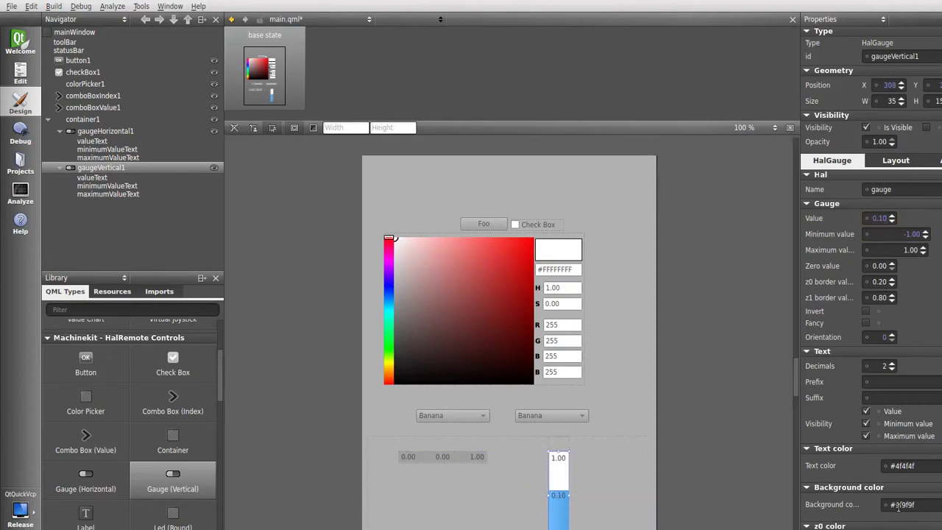
Step: Set the vertical gauge's decimals to 1 and hide its value, minimum value and maximum value texts
left_click(891, 369)
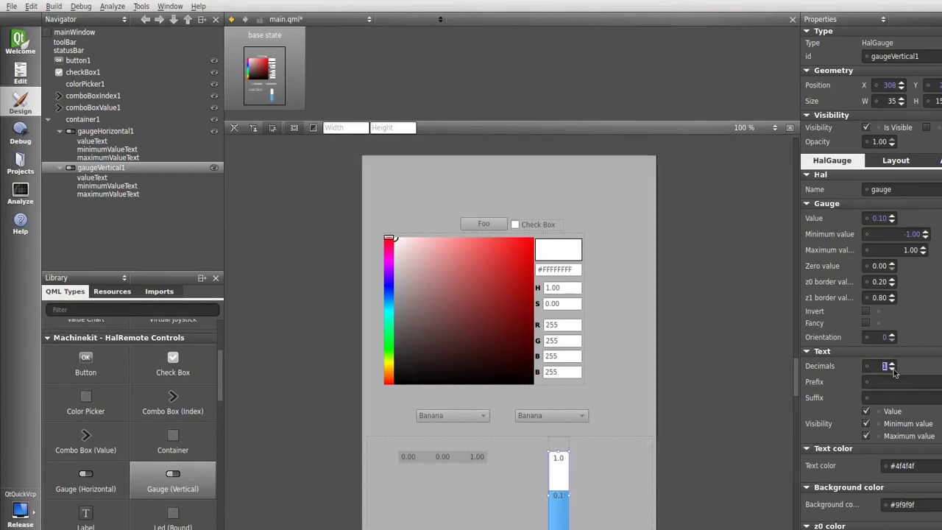
left_click(865, 424)
left_click(865, 435)
left_click(865, 411)
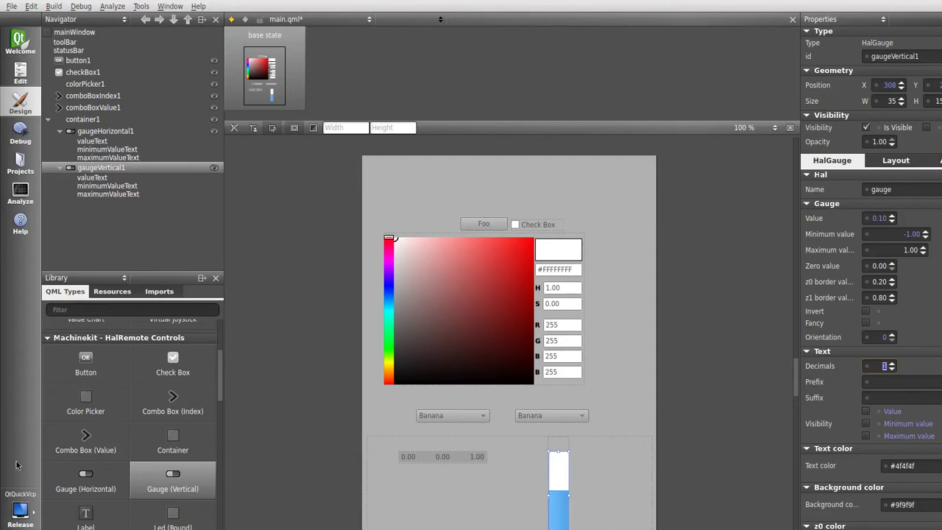
Step: Add a round LED at about X 61 and a square LED beside it, below the horizontal gauge in the container
left_click_drag(172, 515, 424, 487)
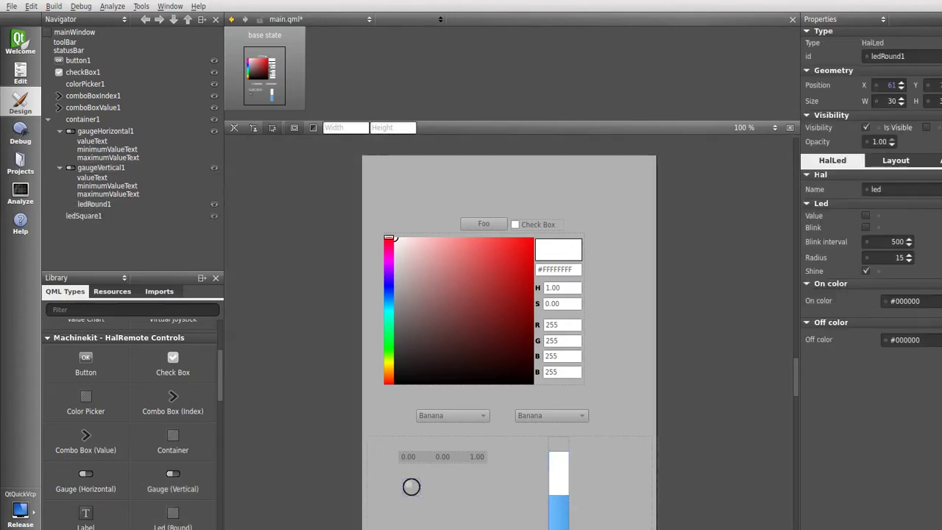
left_click_drag(436, 527, 456, 494)
Step: Enable the round LED's value and set its on color to green, about #23ee5c
left_click(410, 488)
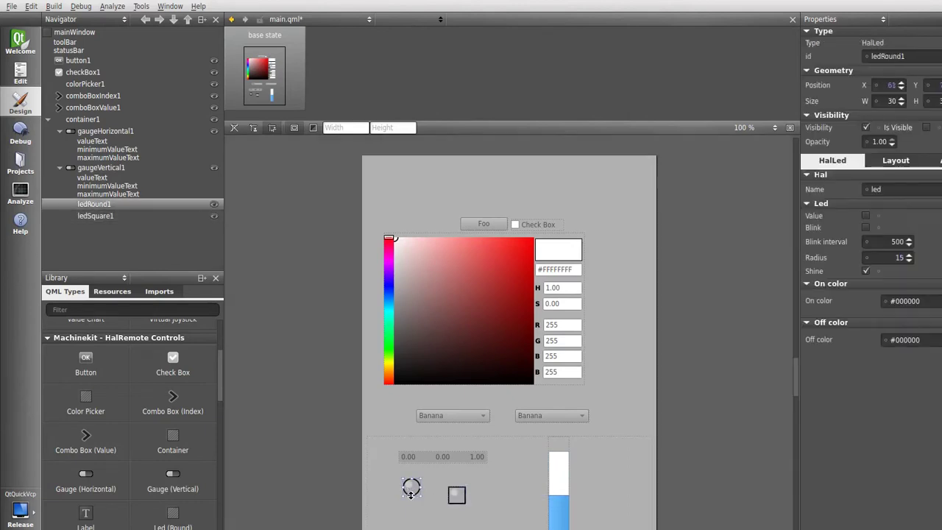
left_click(865, 216)
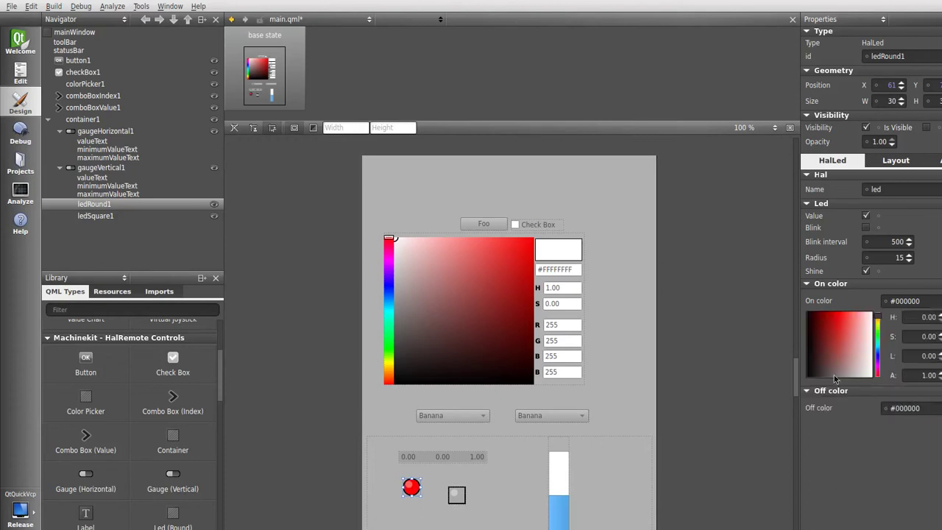
left_click(875, 341)
left_click_drag(812, 345, 839, 314)
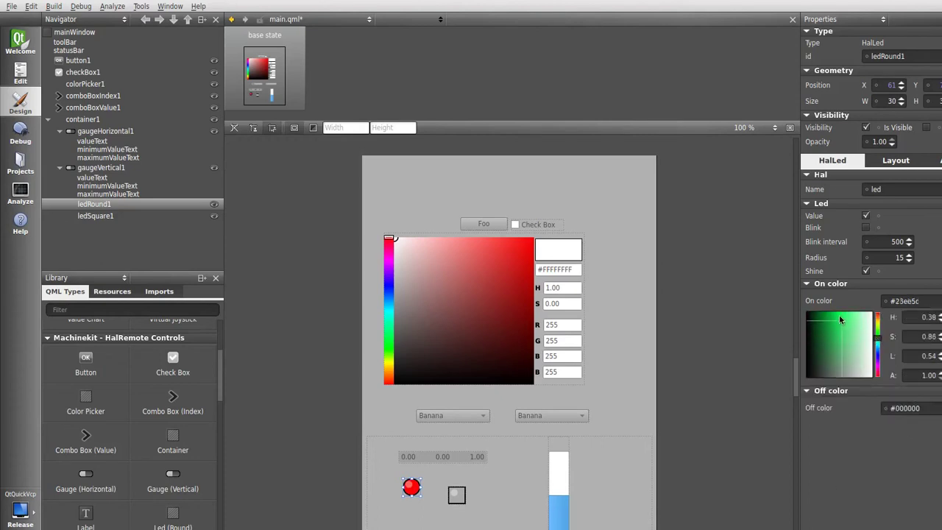
Step: Move the square LED to about X 106, level with the round LED
left_click(457, 493)
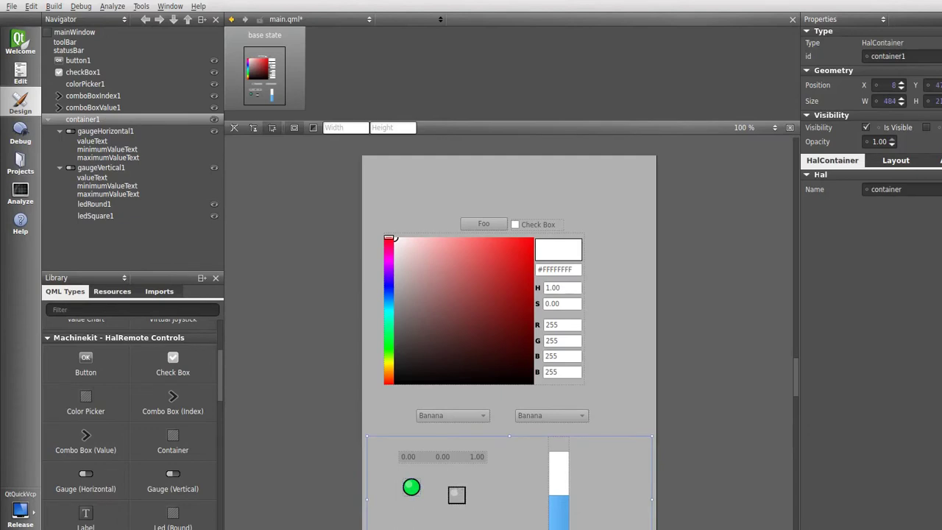
left_click(433, 504)
left_click_drag(456, 494, 436, 484)
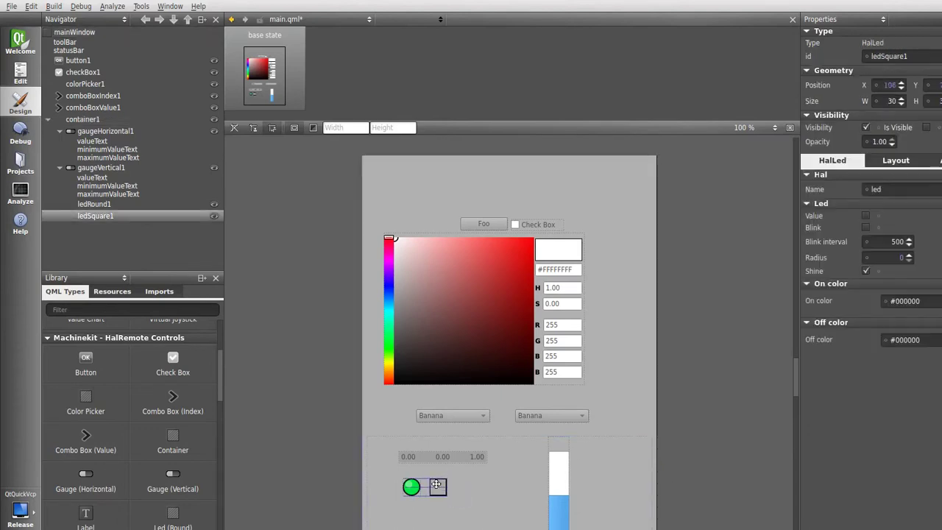
Step: Set the square LED's on color to yellow #f4e239, enable its value and turn off its shine
left_click(926, 300)
left_click(877, 327)
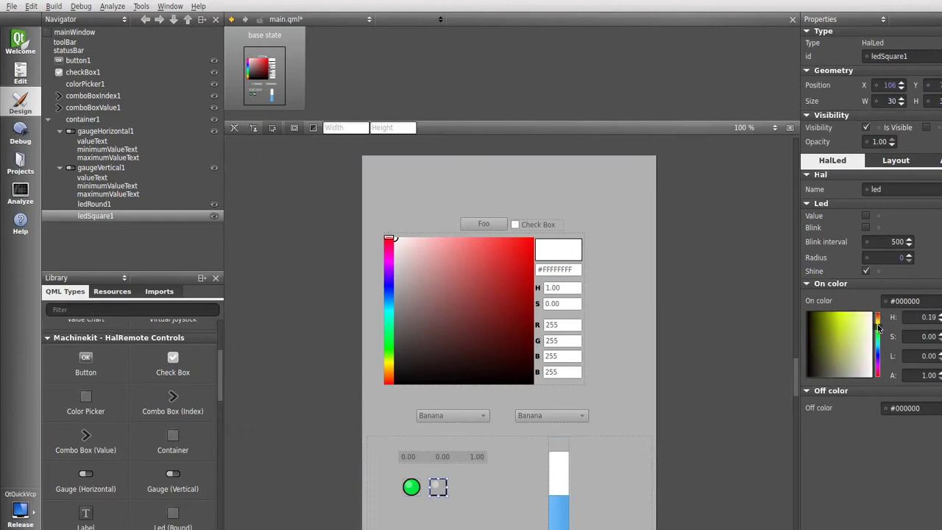
left_click_drag(848, 326, 845, 318)
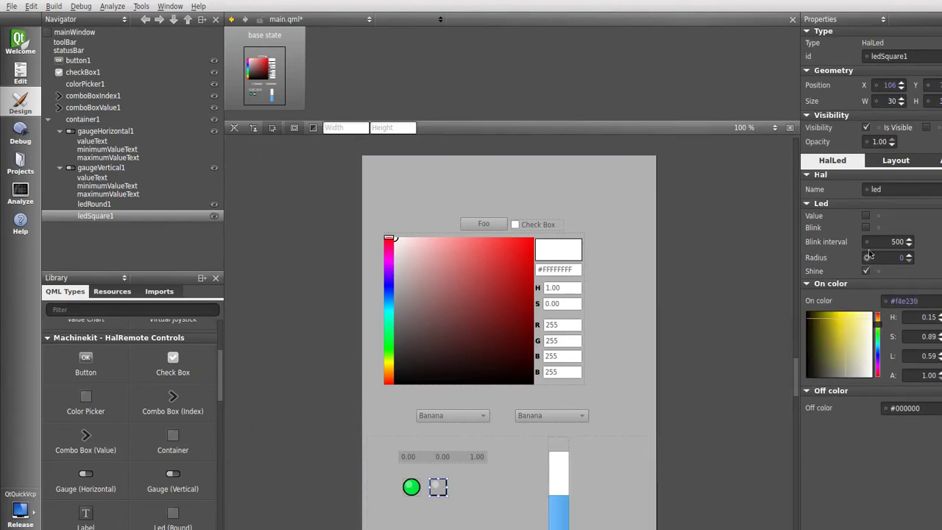
left_click(865, 215)
left_click(866, 271)
left_click(505, 484)
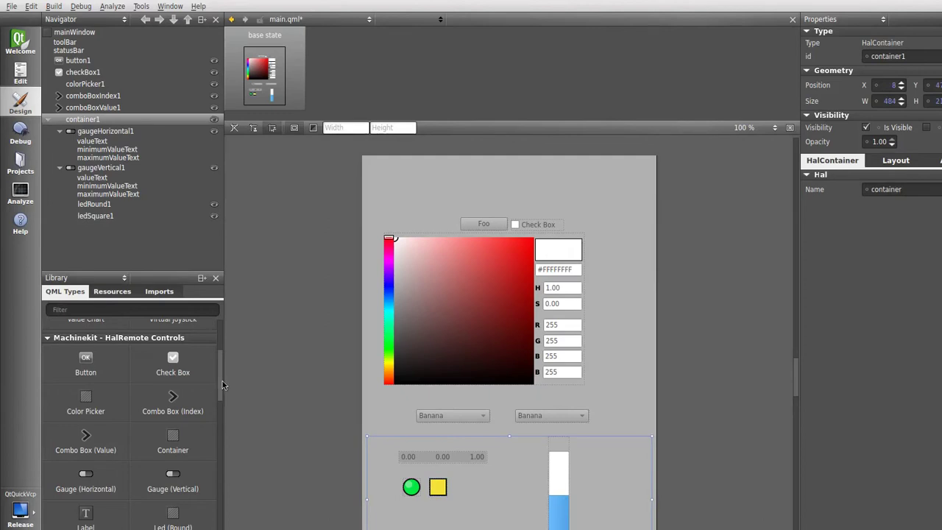
Step: Delete the color picker, the Foo button and the check box from the window
left_click_drag(222, 380, 224, 411)
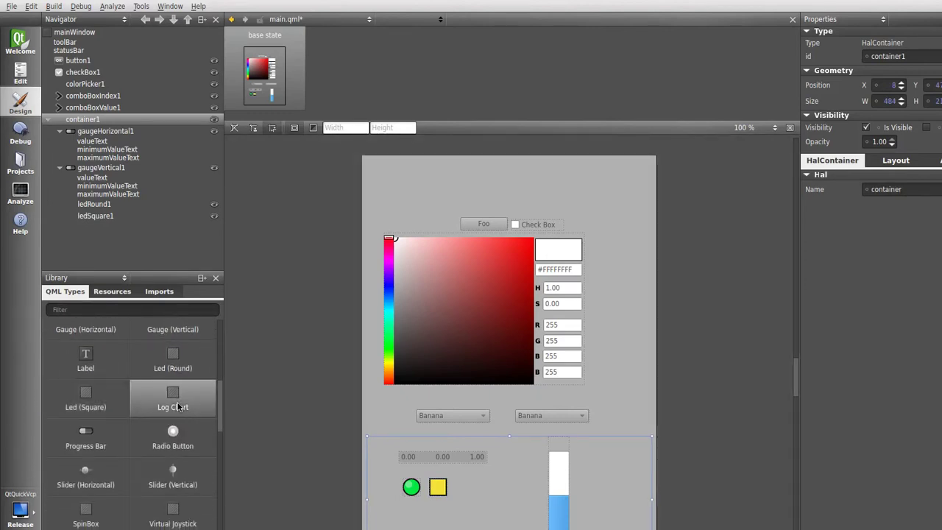
left_click(472, 349)
key("Delete")
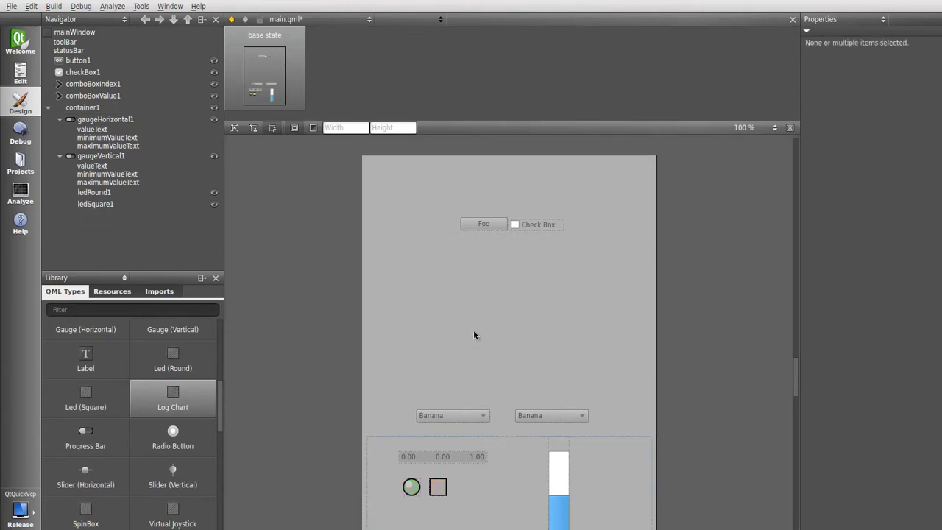
left_click_drag(412, 199, 603, 290)
Step: Add a HalRemote Log Chart in the window's upper area at about X 8 and stretch it to about 484 wide
left_click_drag(173, 393, 442, 235)
left_click_drag(434, 189, 367, 159)
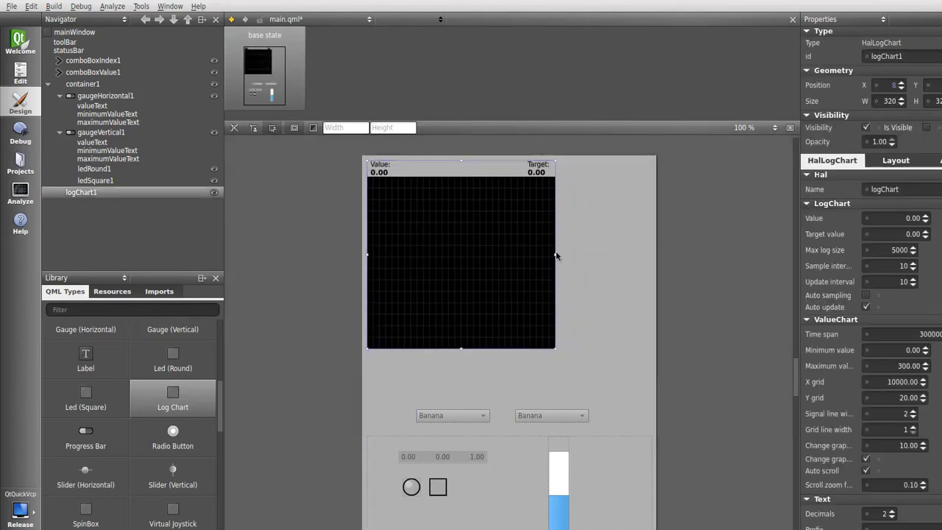
left_click_drag(557, 254, 651, 265)
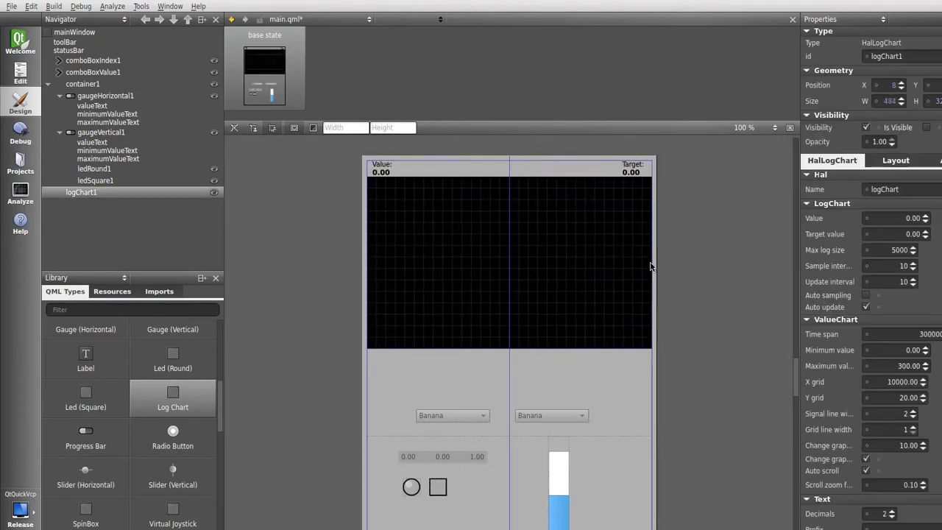
left_click(567, 370)
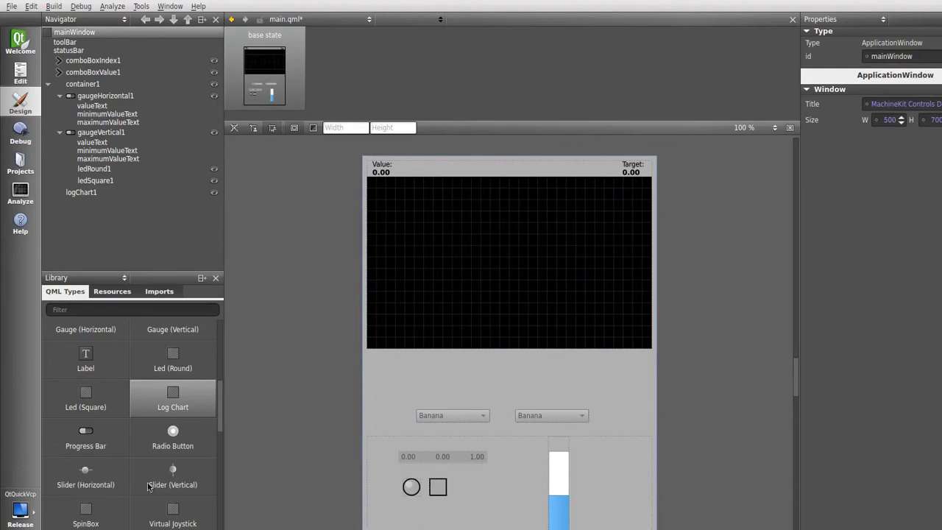
Step: Add a progress bar below the log chart at about X 67, with maximum value 1 and value 0.4
left_click_drag(86, 430, 393, 358)
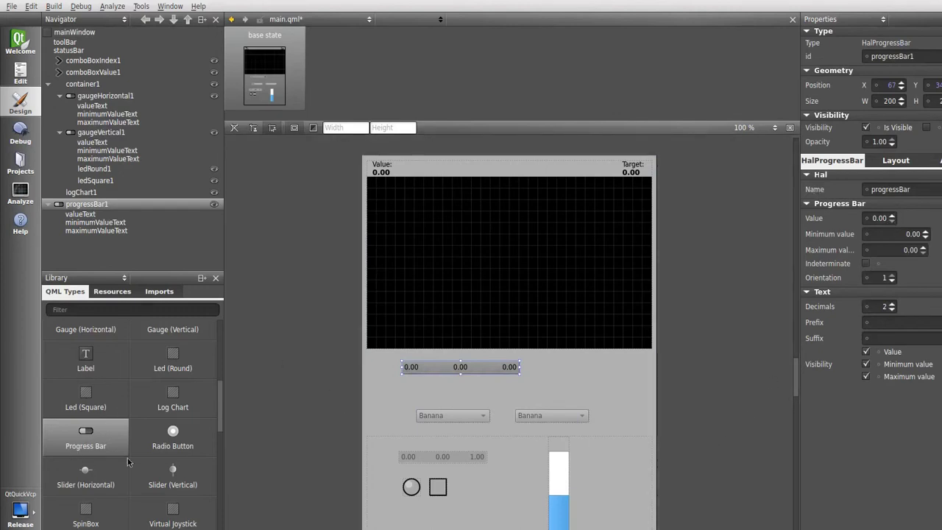
left_click(922, 248)
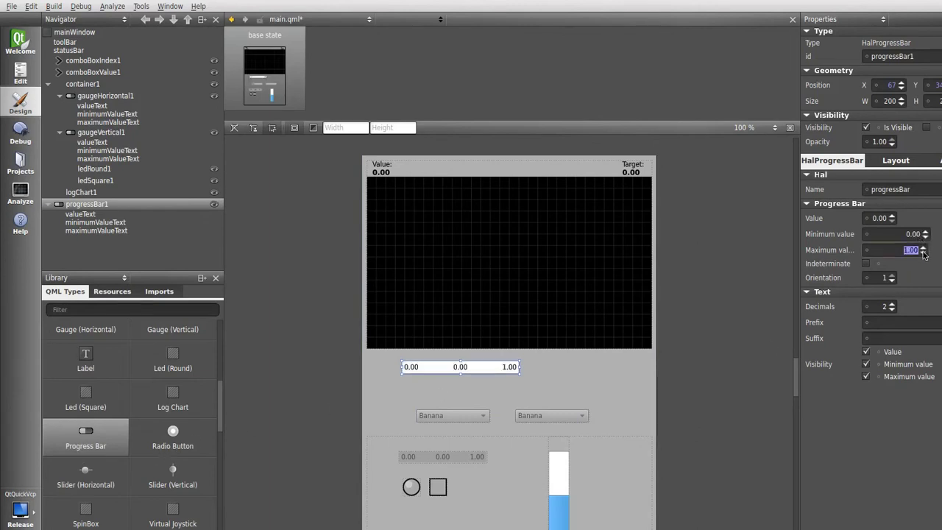
left_click(891, 220)
type("0.4")
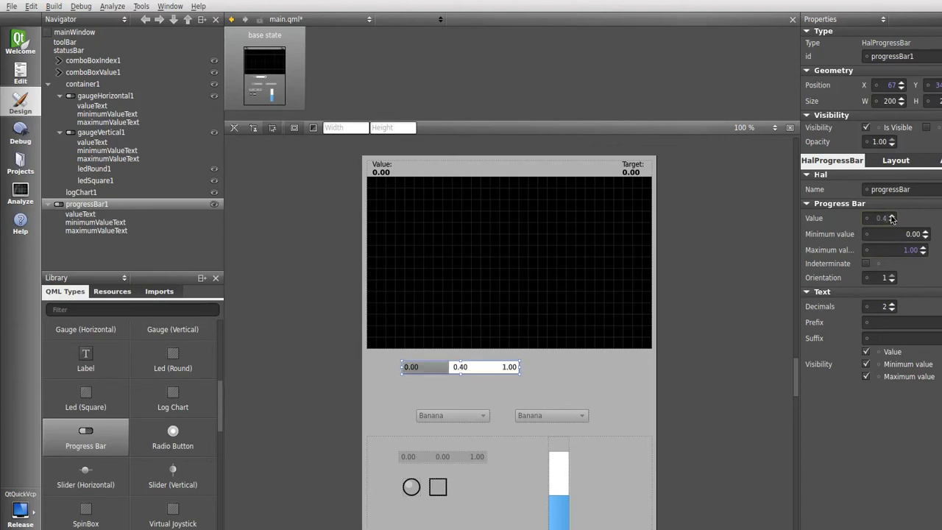
left_click(478, 430)
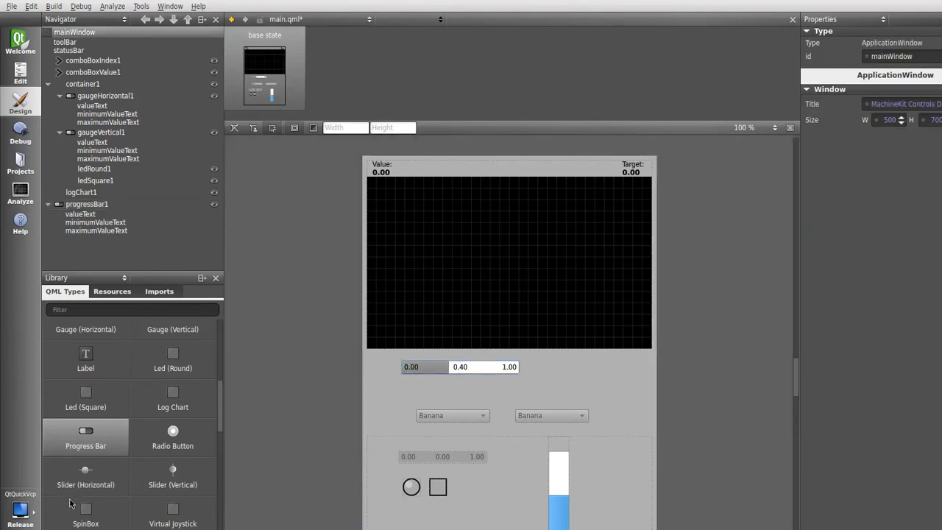
Step: Add a radio button beside the progress bar at about X 305 and move both combo boxes below the LEDs
left_click_drag(170, 450, 541, 364)
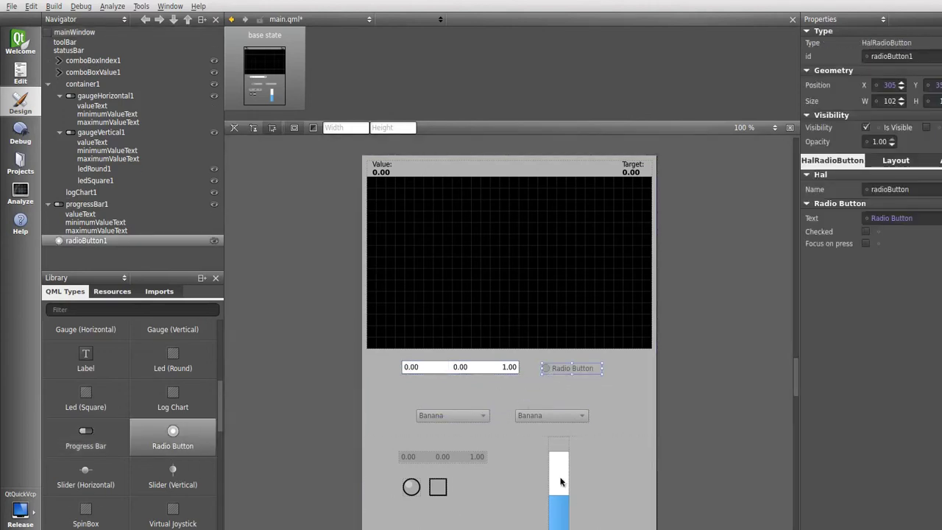
left_click_drag(479, 419, 503, 488)
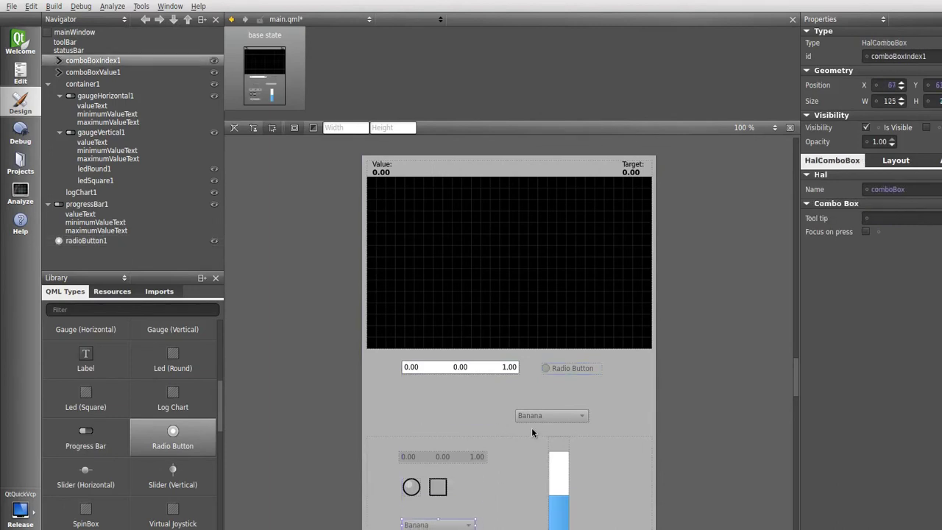
left_click_drag(534, 417, 420, 525)
Step: Add a horizontal slider below the progress bar at about X 75 and set its value to 0.3
left_click_drag(85, 475, 406, 398)
left_click(476, 414)
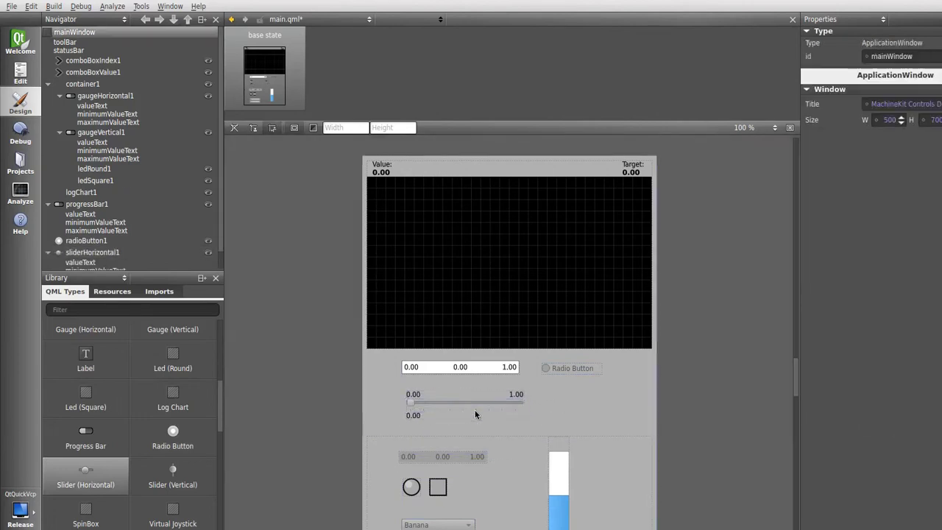
left_click(475, 412)
left_click(880, 218)
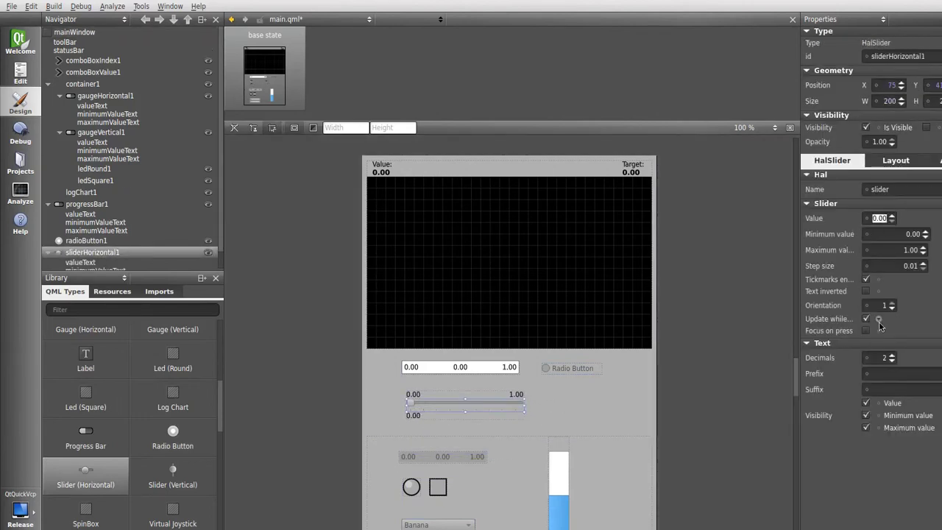
type("0.3")
key("Return")
left_click(500, 412)
left_click(496, 414)
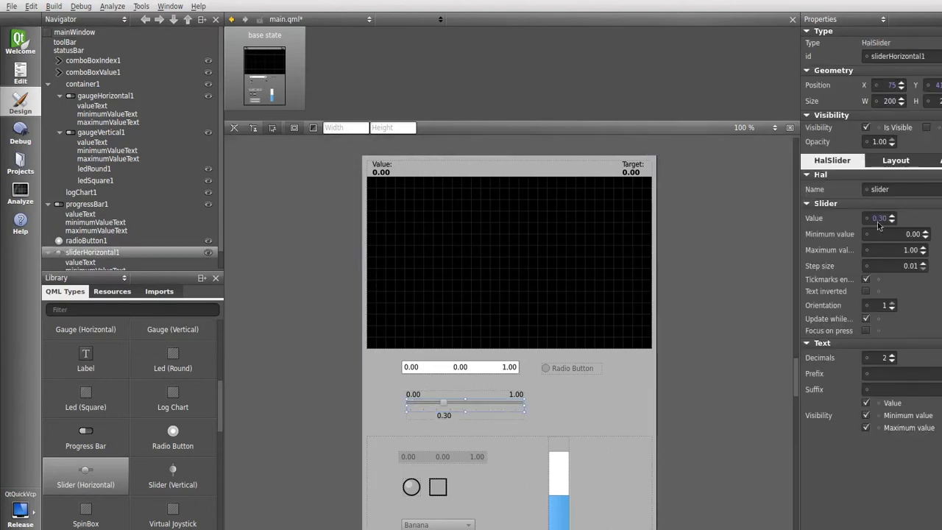
Step: Enable inverted text on the horizontal slider and set its text suffix to %
left_click(866, 291)
left_click(866, 291)
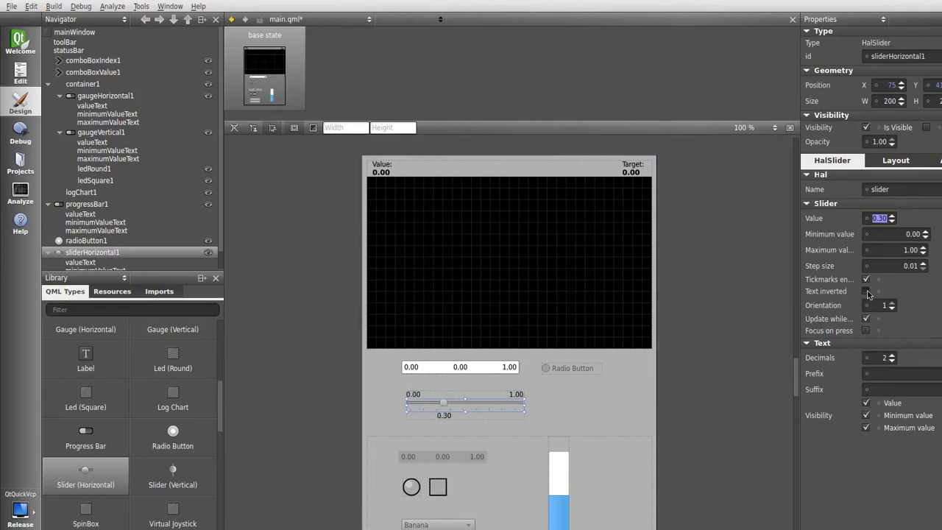
left_click(866, 292)
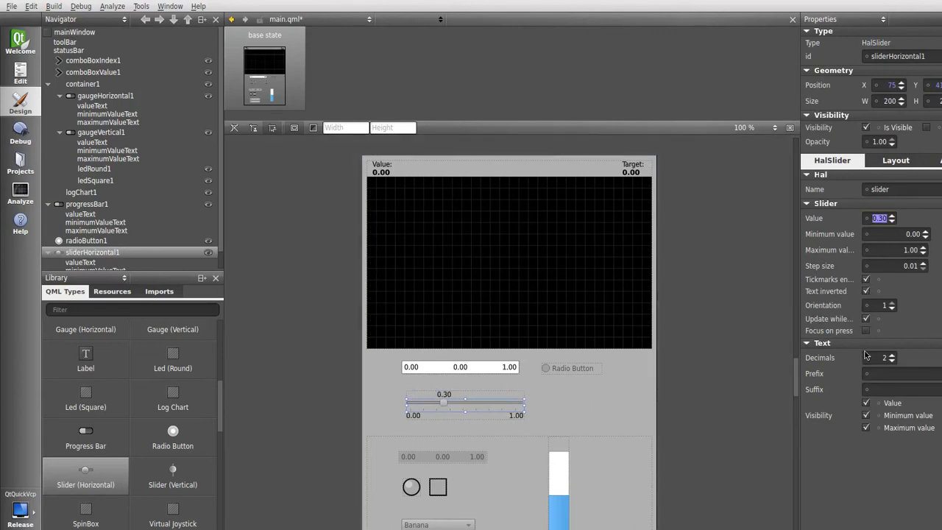
left_click(899, 388)
key("Return")
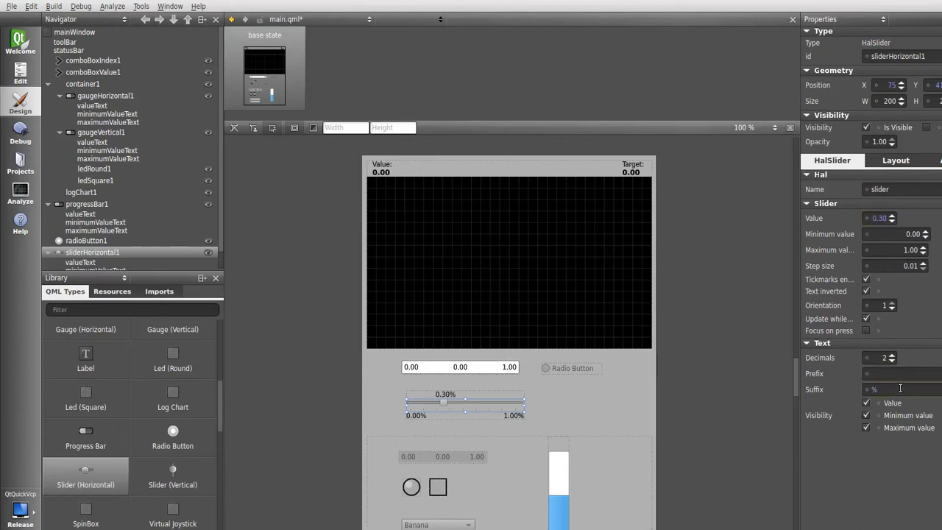
Step: Set the horizontal slider's maximum value to 100 and its text decimals to 0
double_click(905, 251)
type("100")
key("Return")
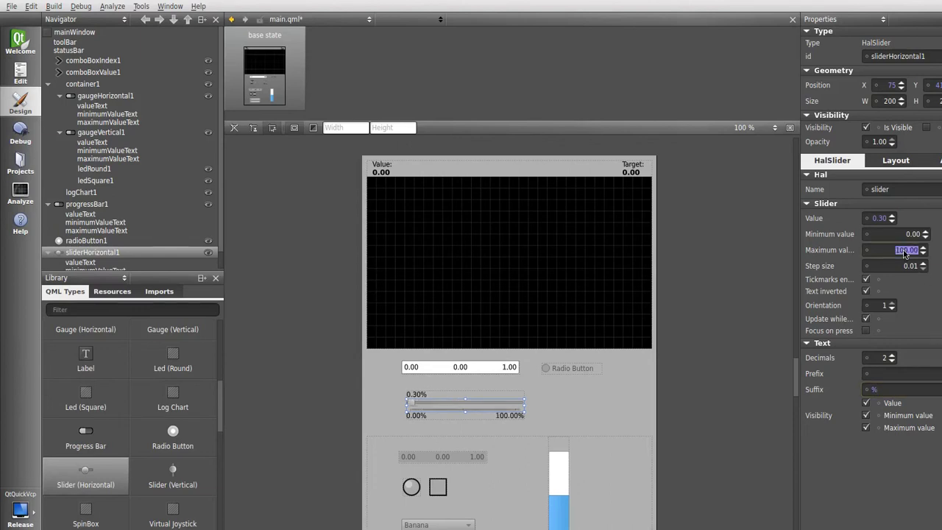
double_click(892, 361)
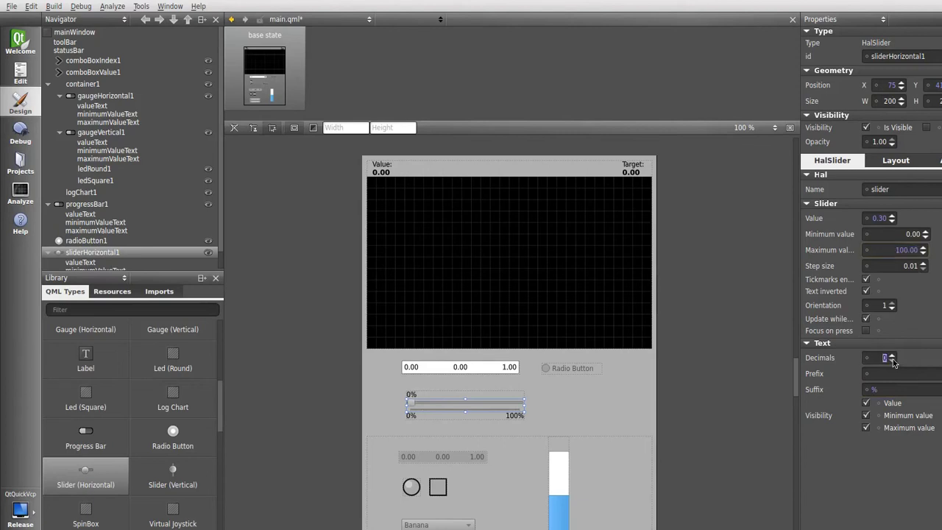
Step: Set the horizontal slider's step size to 5 and its value to 20
double_click(910, 234)
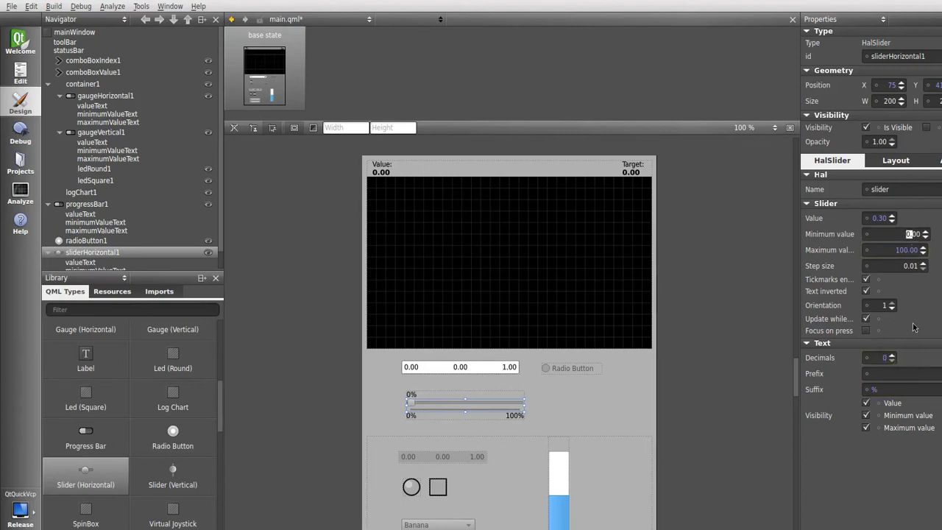
left_click(912, 267)
key("ctrl+a")
type("5")
key("Return")
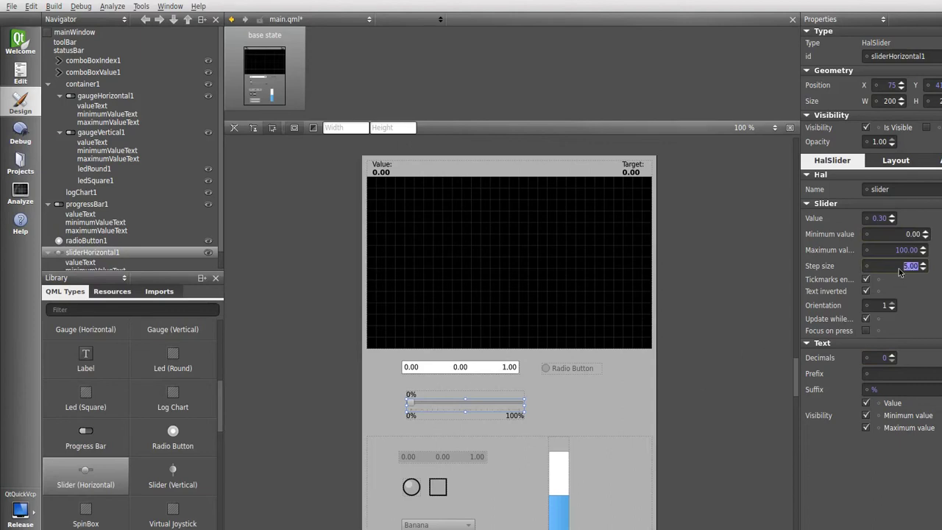
left_click(881, 219)
type("20")
key("Return")
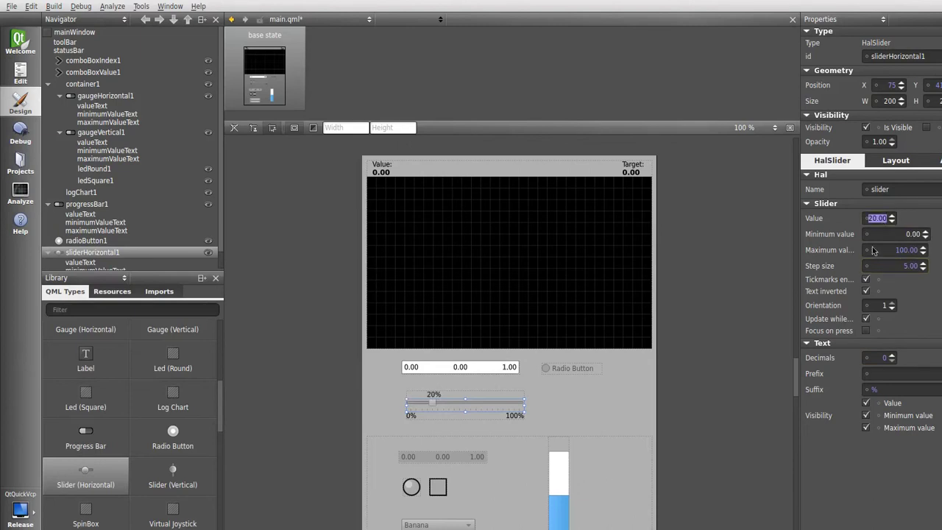
Step: Add a vertical slider beside the vertical gauge inside the container, at about X 405
left_click(569, 412)
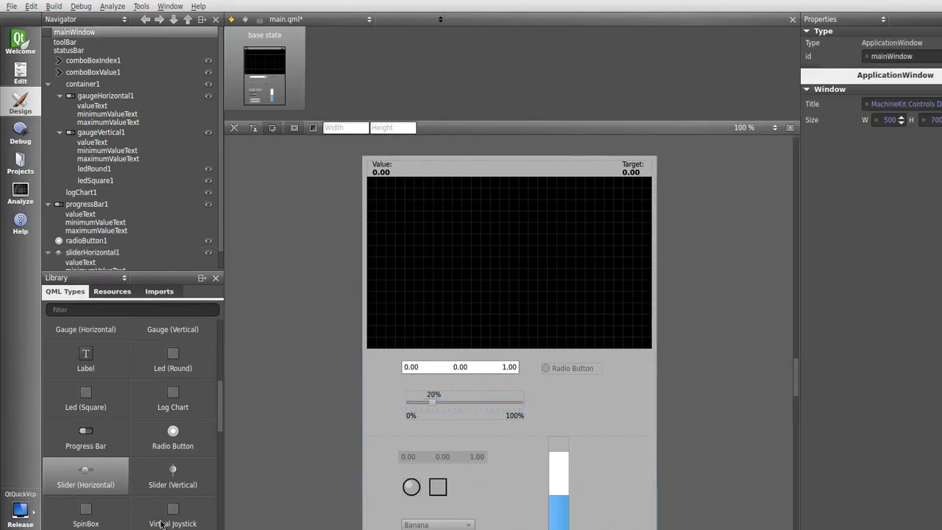
left_click_drag(179, 491, 604, 443)
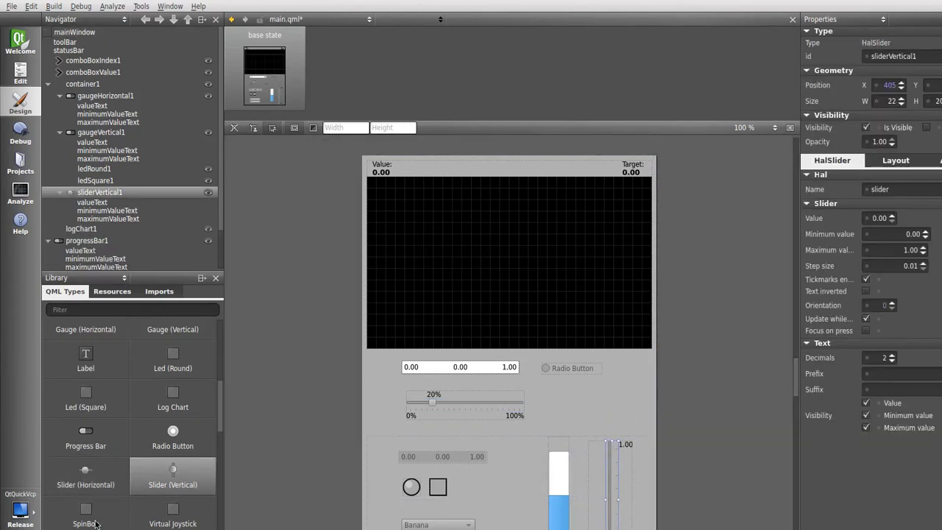
Step: Add a spin box beside the horizontal slider at about X 348 and set its value to 2
left_click_drag(96, 523, 573, 402)
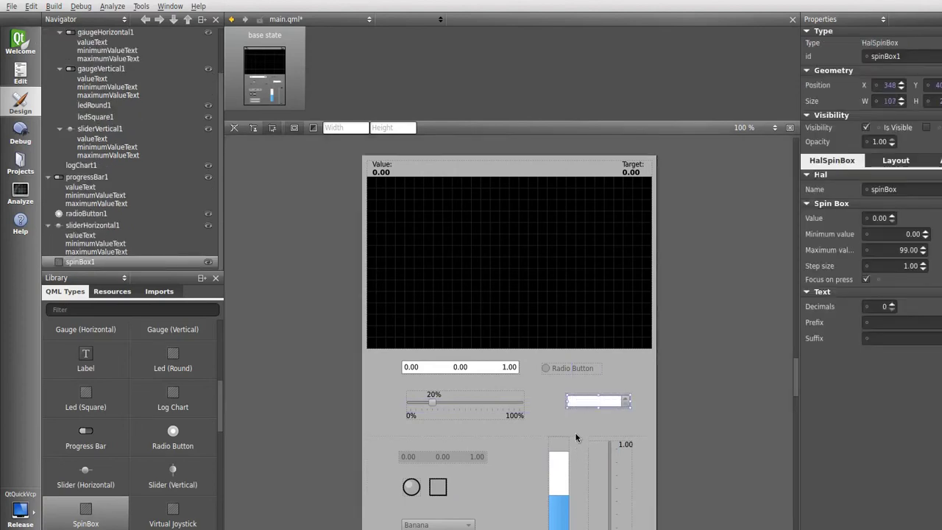
left_click(636, 390)
left_click(607, 406)
left_click(879, 219)
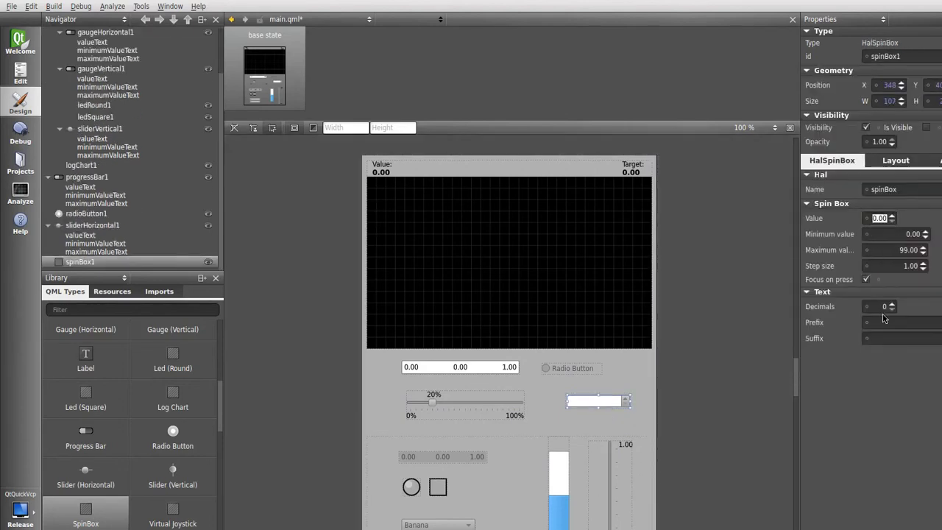
type("2")
key("Return")
left_click(616, 413)
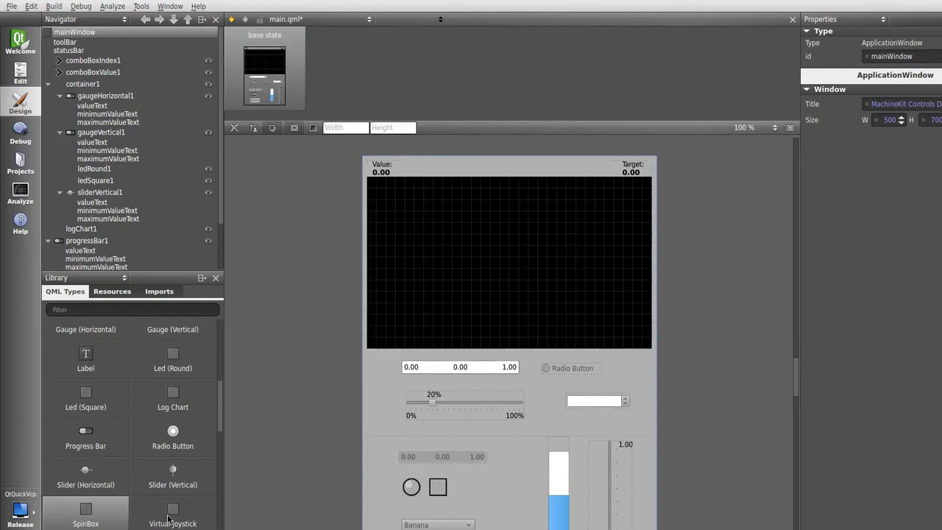
Step: Delete the container holding the gauges, LEDs and vertical slider, along with both combo boxes
left_click(387, 448)
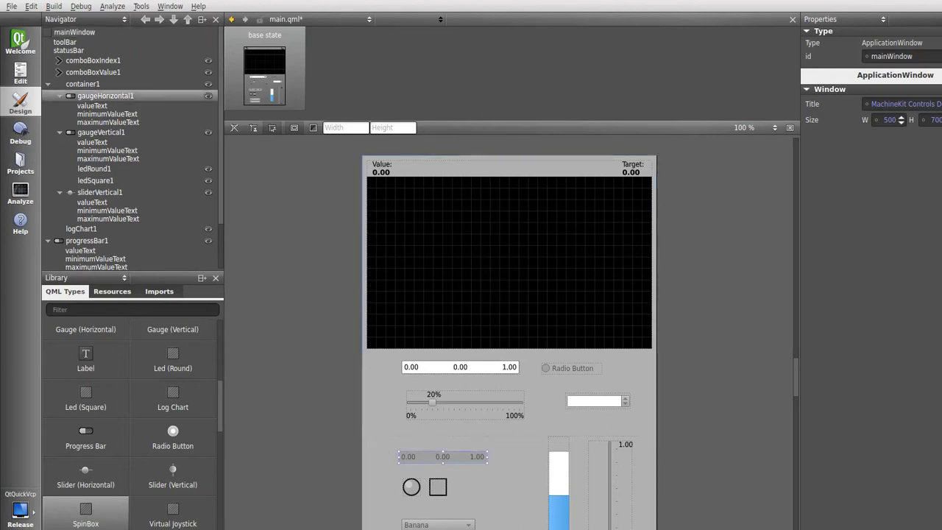
key("Delete")
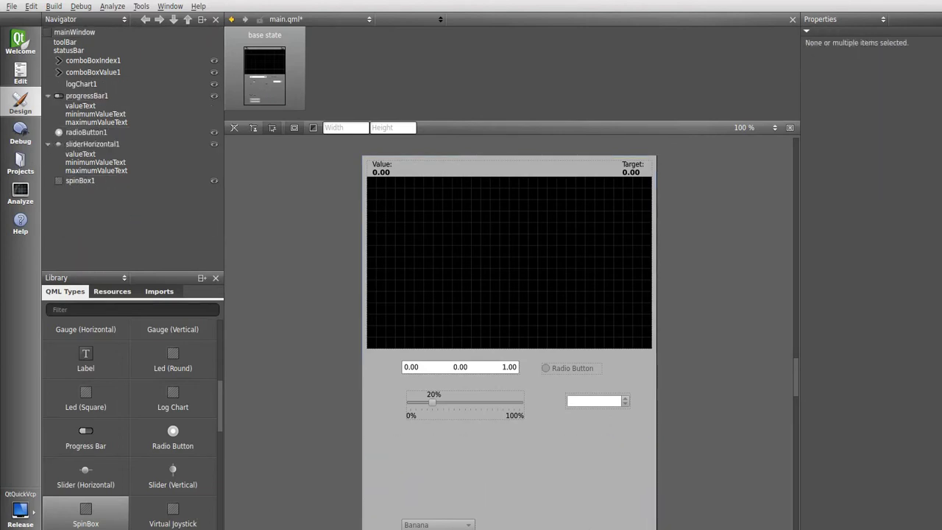
Step: Add two virtual joysticks side by side below the horizontal slider, at about X 75 and X 244
left_click_drag(173, 511, 406, 444)
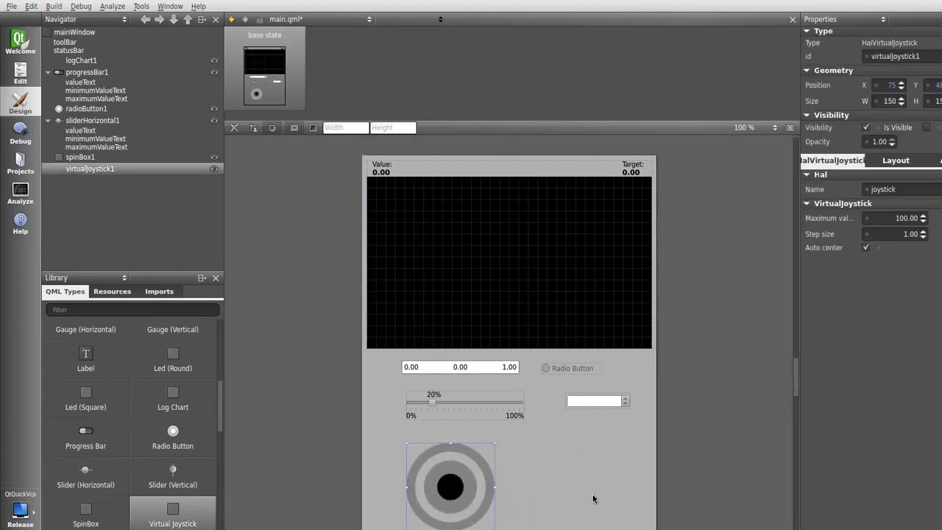
left_click_drag(172, 511, 505, 444)
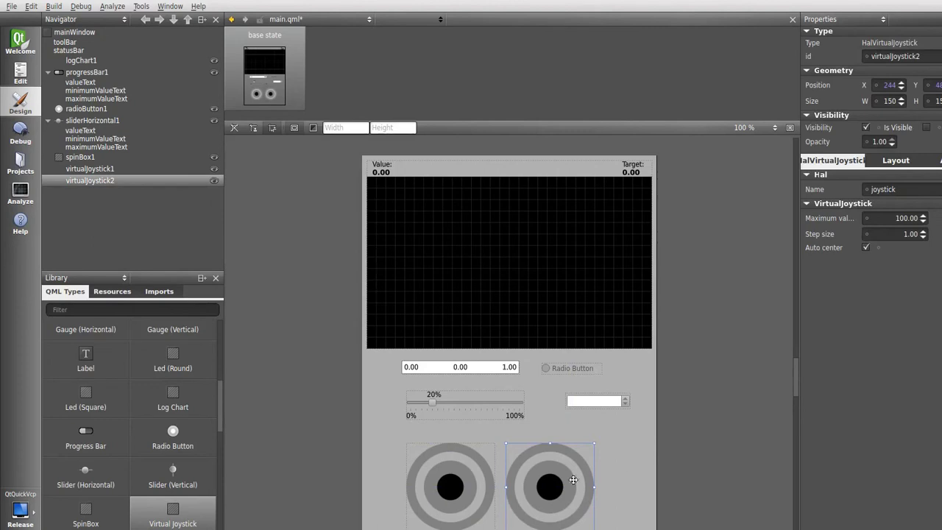
left_click(479, 464)
left_click(583, 472)
left_click(599, 507)
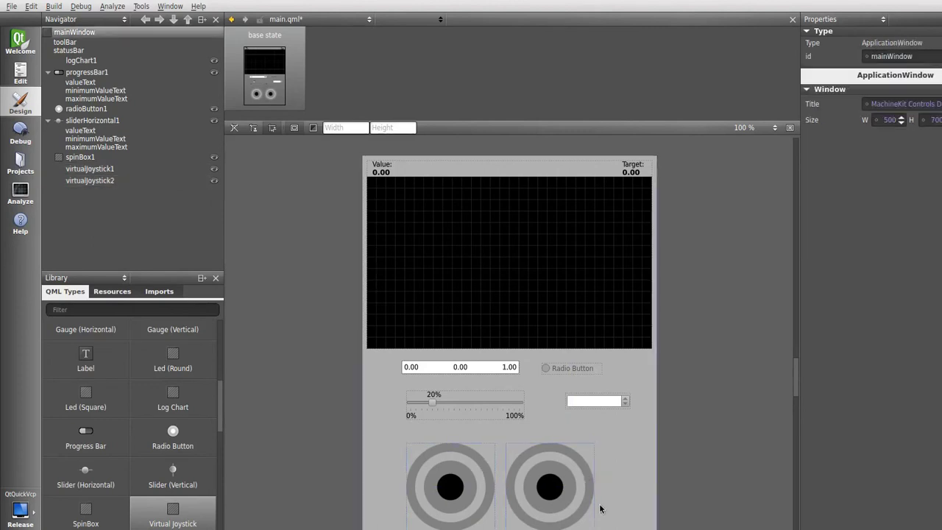
Step: Disable auto center on the second virtual joystick and save main.qml
scroll(357, 508, "down", 3)
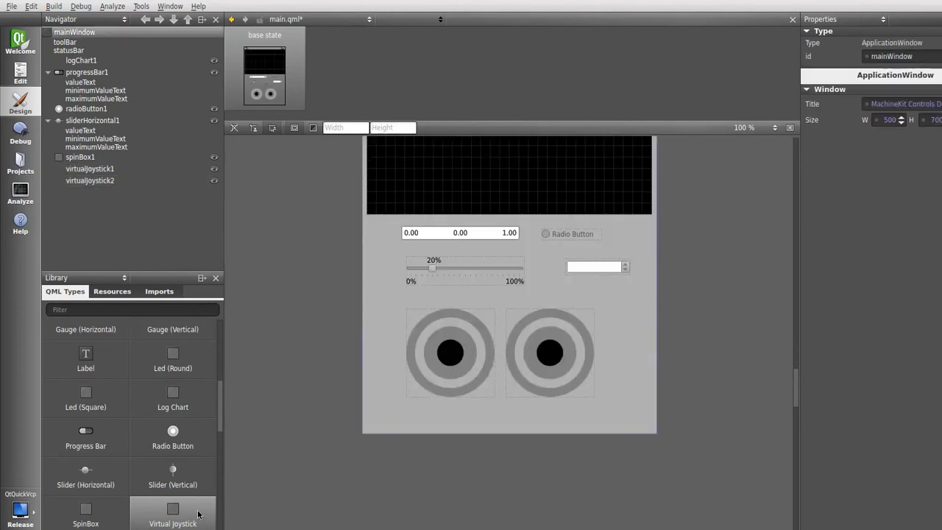
scroll(197, 514, "down", 1)
left_click(537, 370)
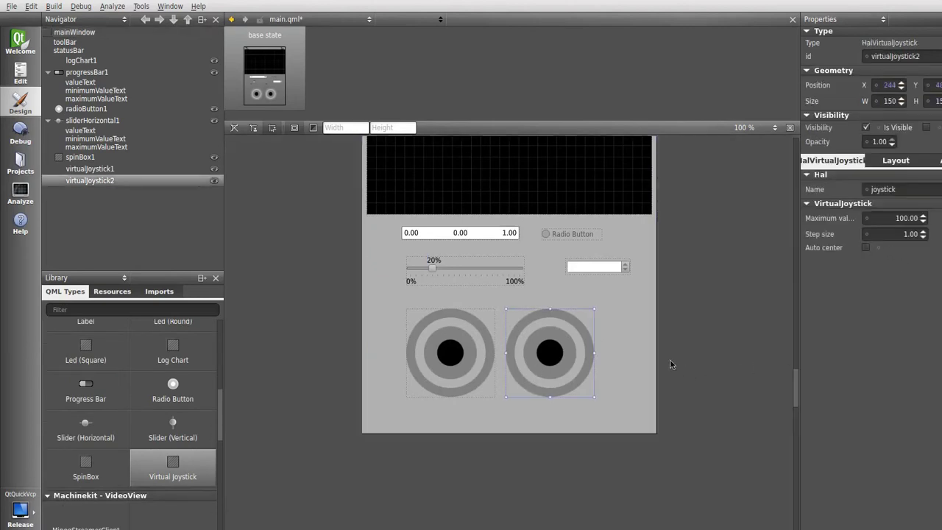
left_click(638, 350)
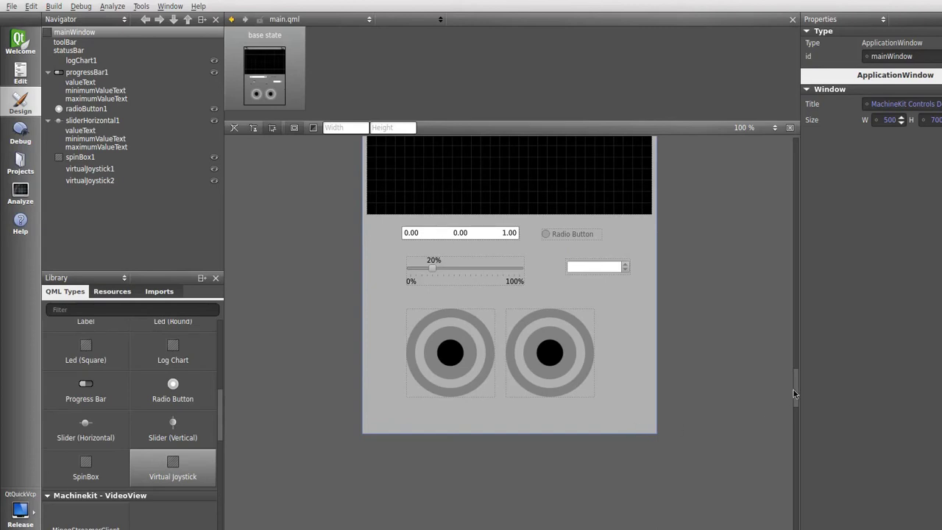
Step: Run the controls demo and test how both virtual joysticks behave when deflected and released
left_click_drag(796, 395, 793, 385)
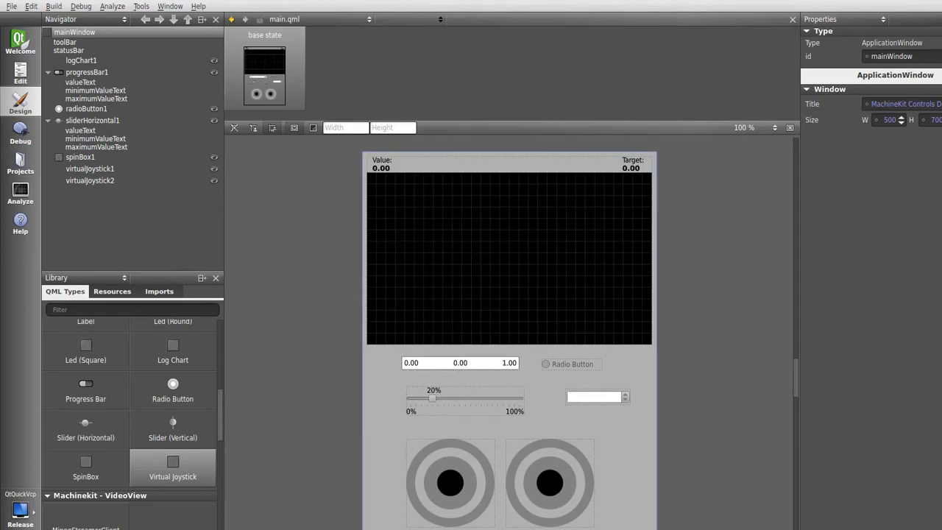
key("ctrl+b")
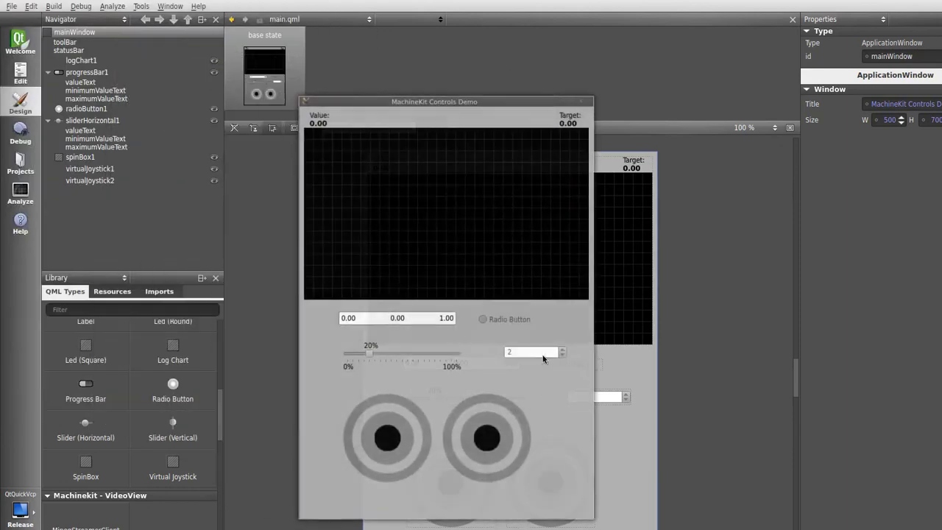
left_click_drag(486, 437, 500, 451)
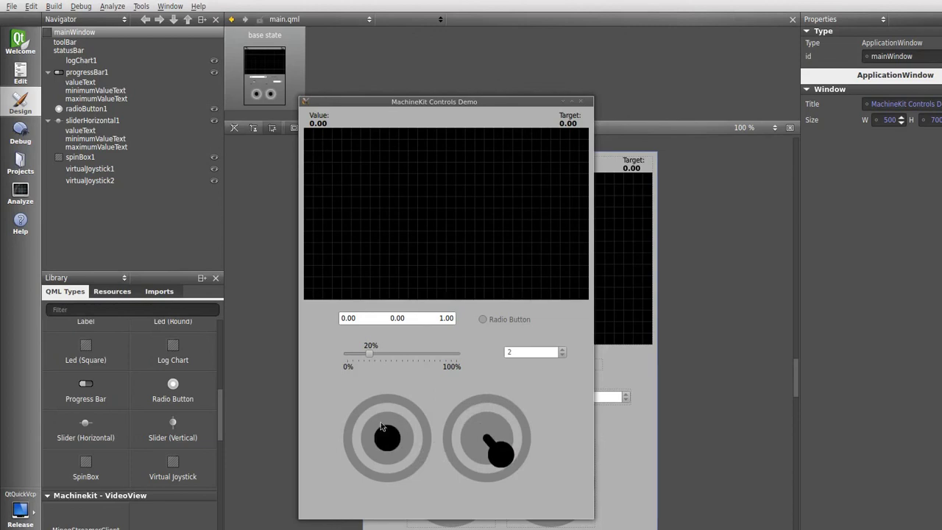
left_click_drag(381, 426, 392, 450)
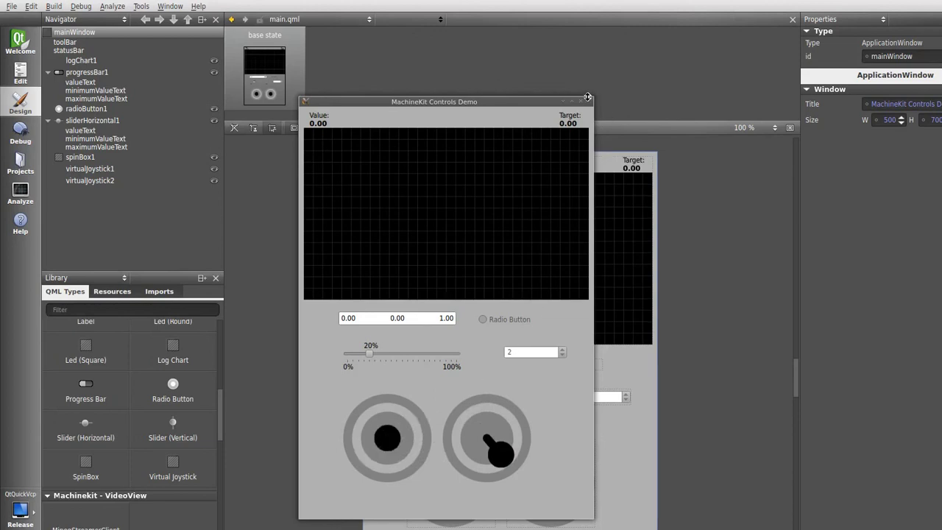